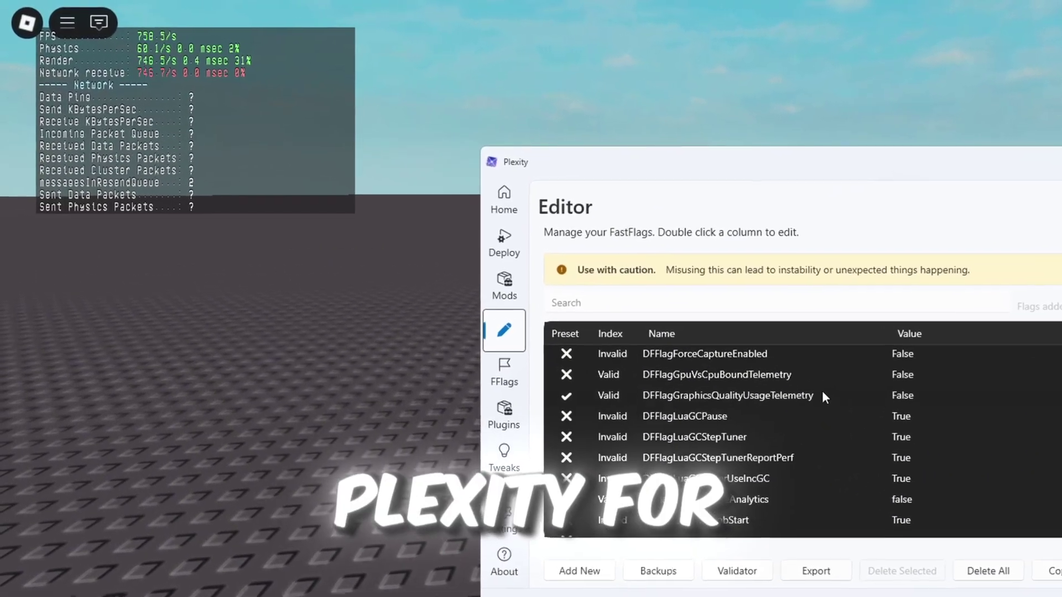
# Boost Roblox from its GearUP card and open the Server Region selection dialog.
pyautogui.scroll(-10, 822, 390)
pyautogui.scroll(-10, 885, 443)
pyautogui.scroll(-10, 929, 462)
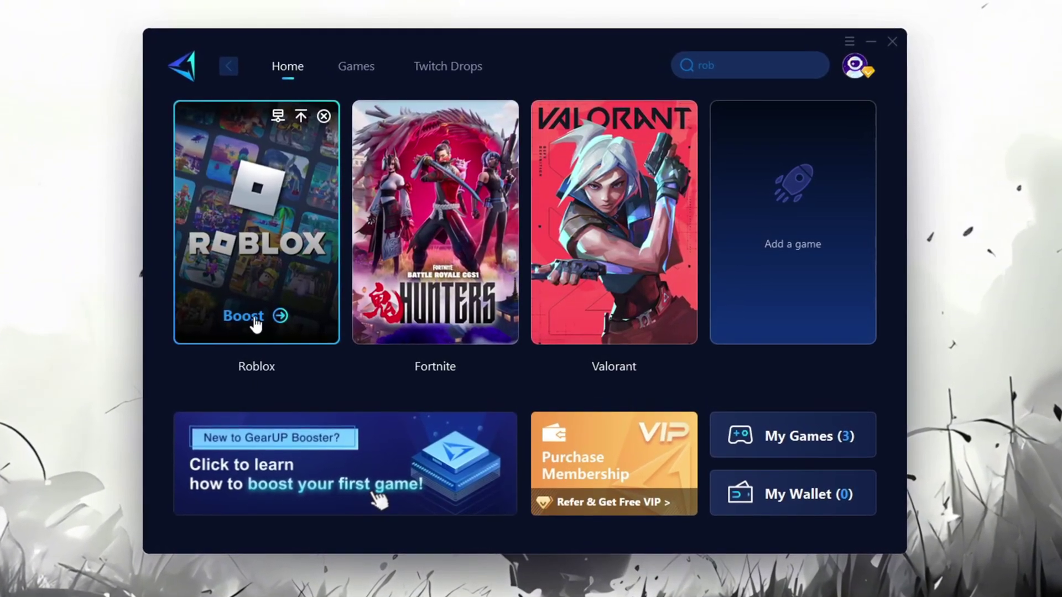
pyautogui.click(255, 324)
pyautogui.click(506, 196)
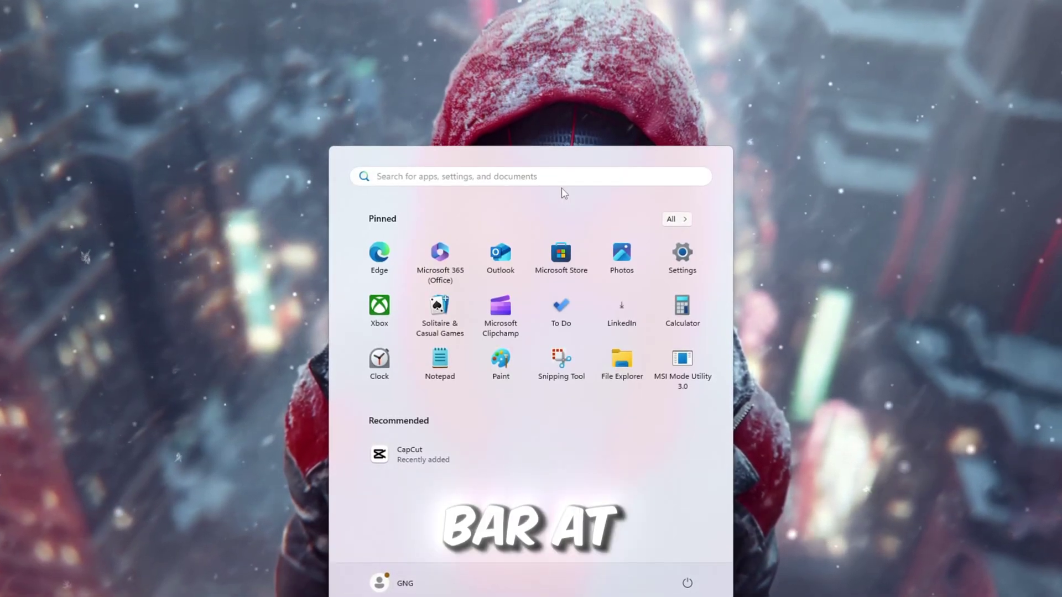
# Search the Start menu with 'adju' to find Adjust the appearance and performance of Windows.
pyautogui.write('ad')
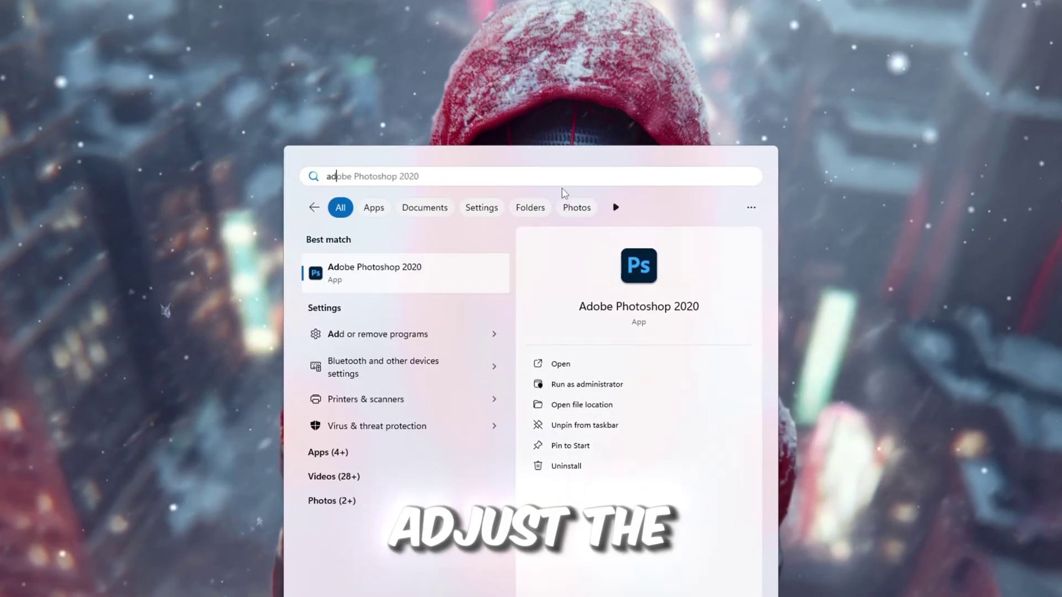
pyautogui.write('ju')
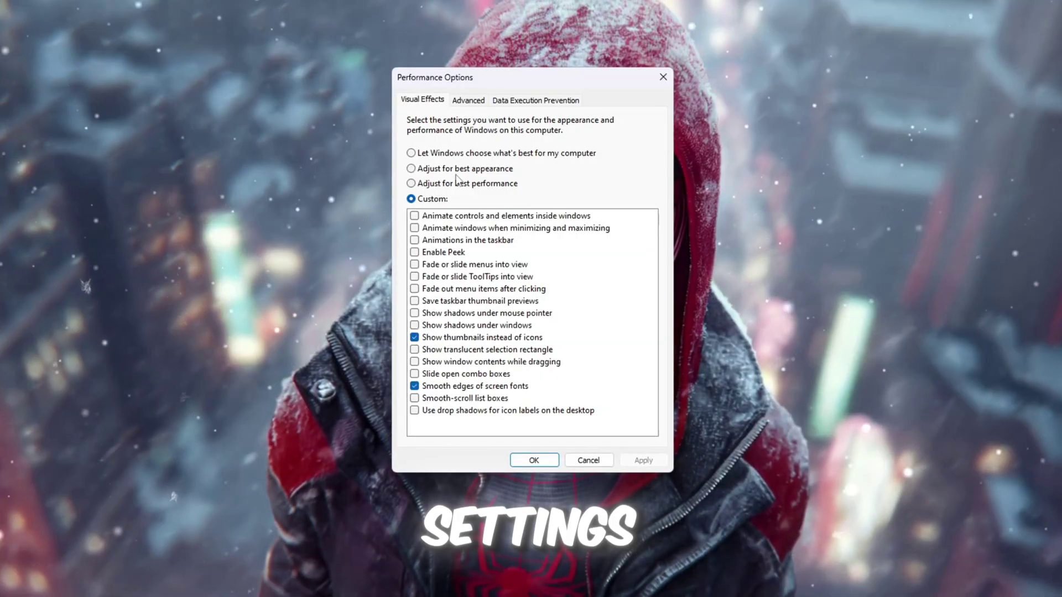
# Apply best-performance visual effects, keeping only thumbnails instead of icons and smooth screen-font edges.
pyautogui.click(462, 184)
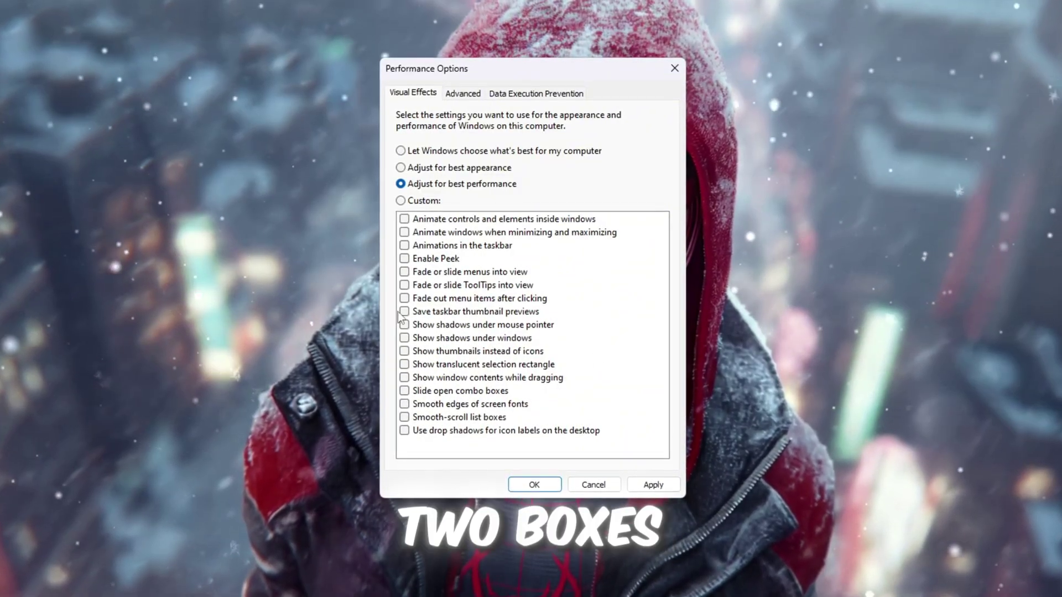
pyautogui.click(404, 416)
pyautogui.click(404, 404)
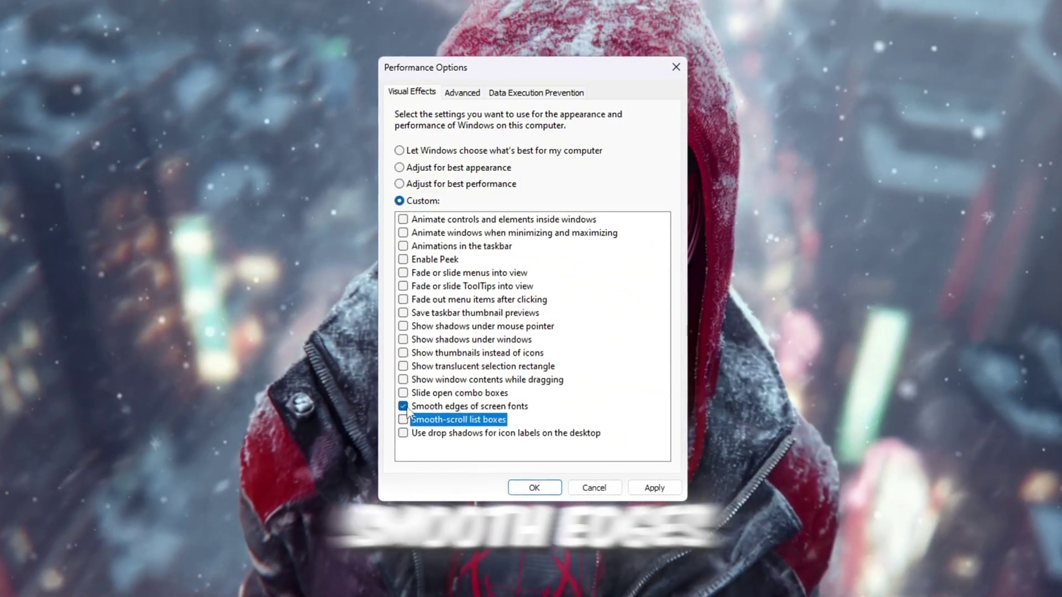
pyautogui.click(404, 406)
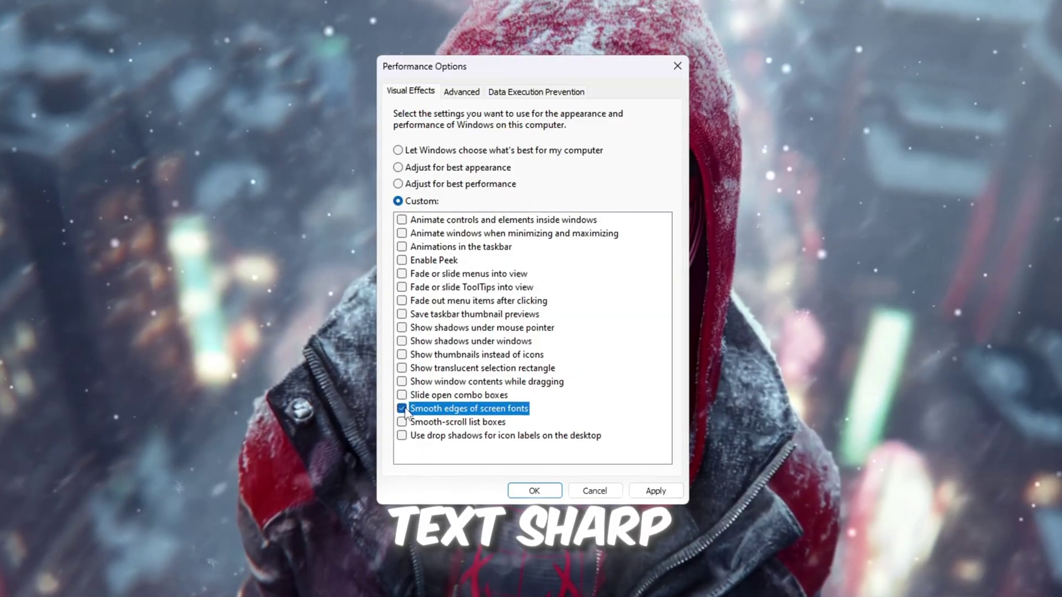
pyautogui.click(522, 410)
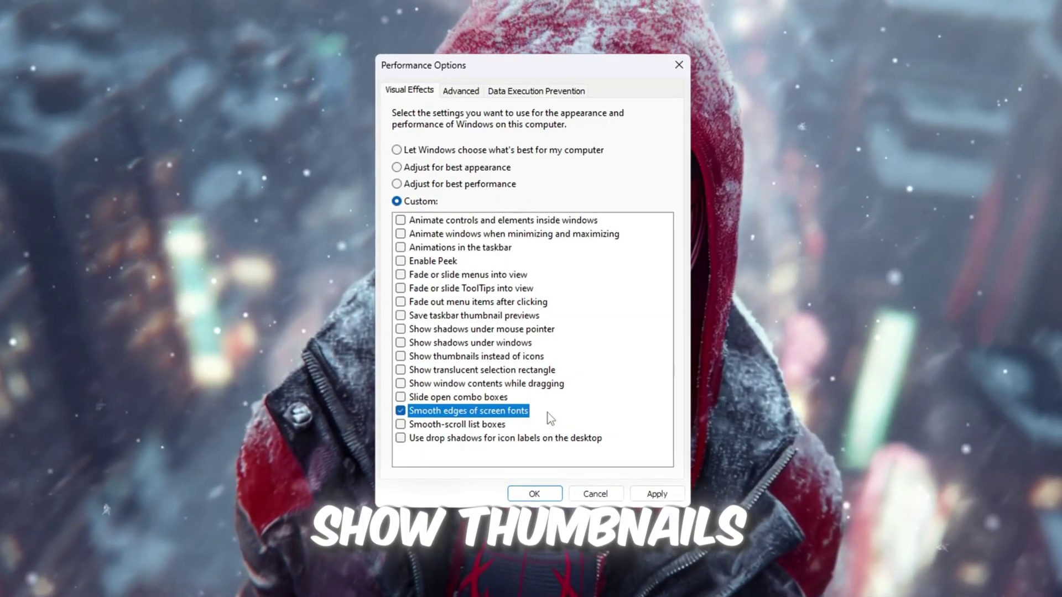
pyautogui.click(402, 357)
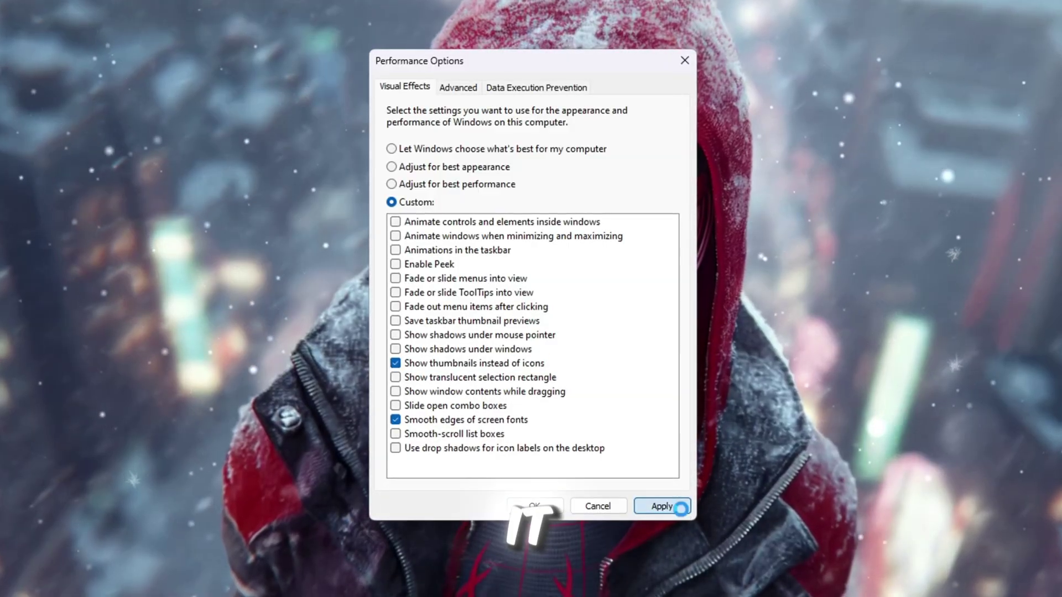
pyautogui.click(677, 505)
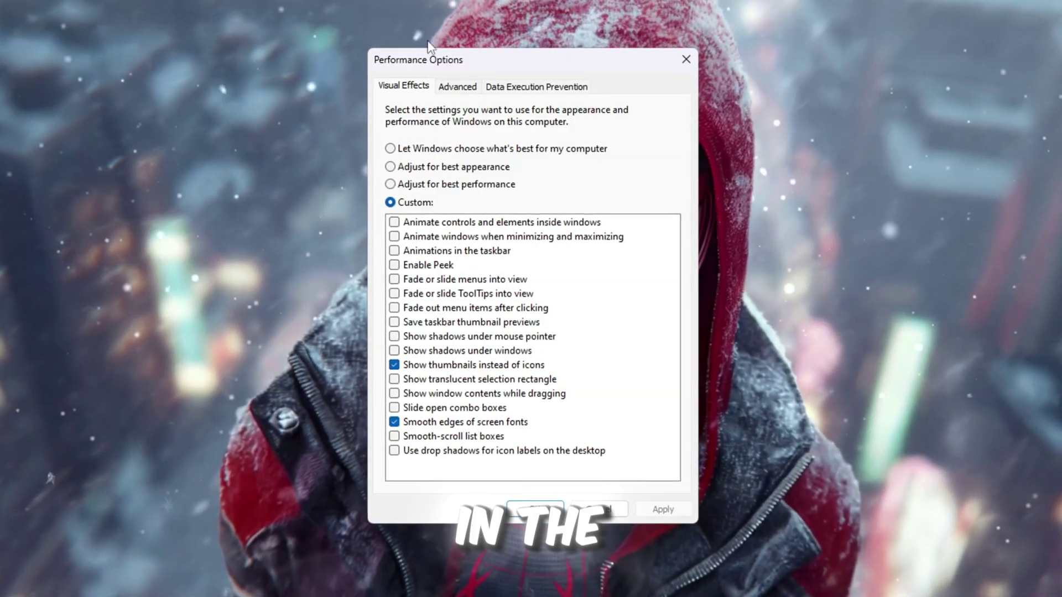
# Show the Advanced tab's processor scheduling and virtual memory settings.
pyautogui.click(468, 87)
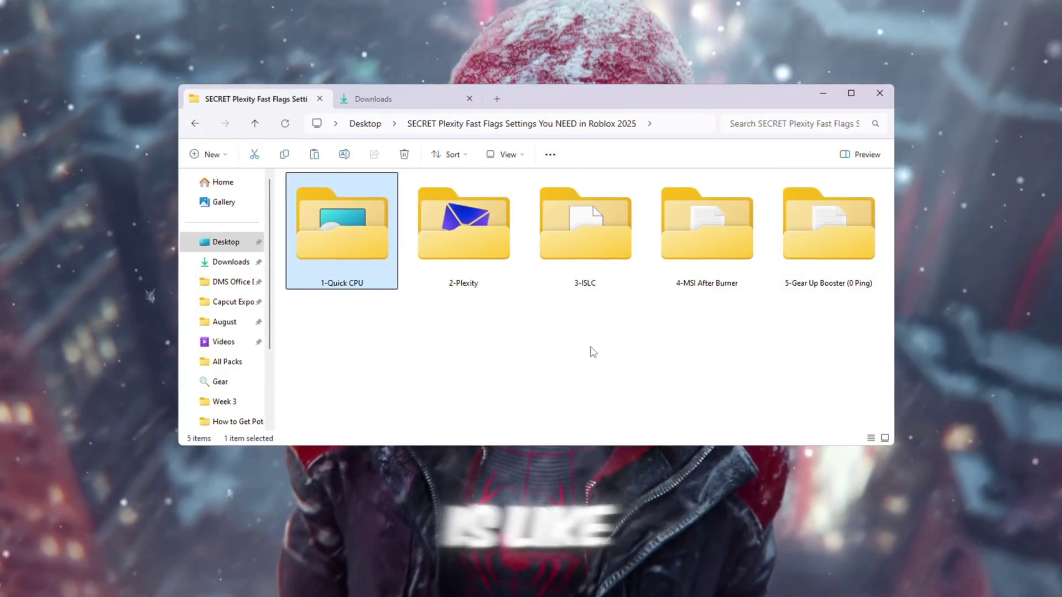
# Open the 1-Quick CPU folder and launch QuickCPU as administrator from Start search.
pyautogui.doubleClick(354, 266)
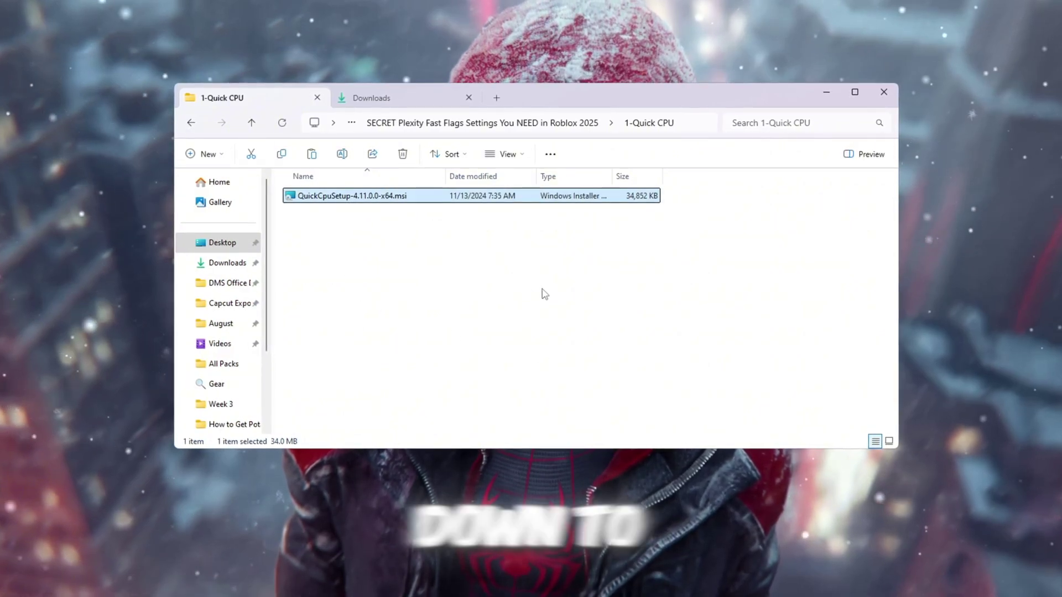
pyautogui.press('super')
pyautogui.write('quic')
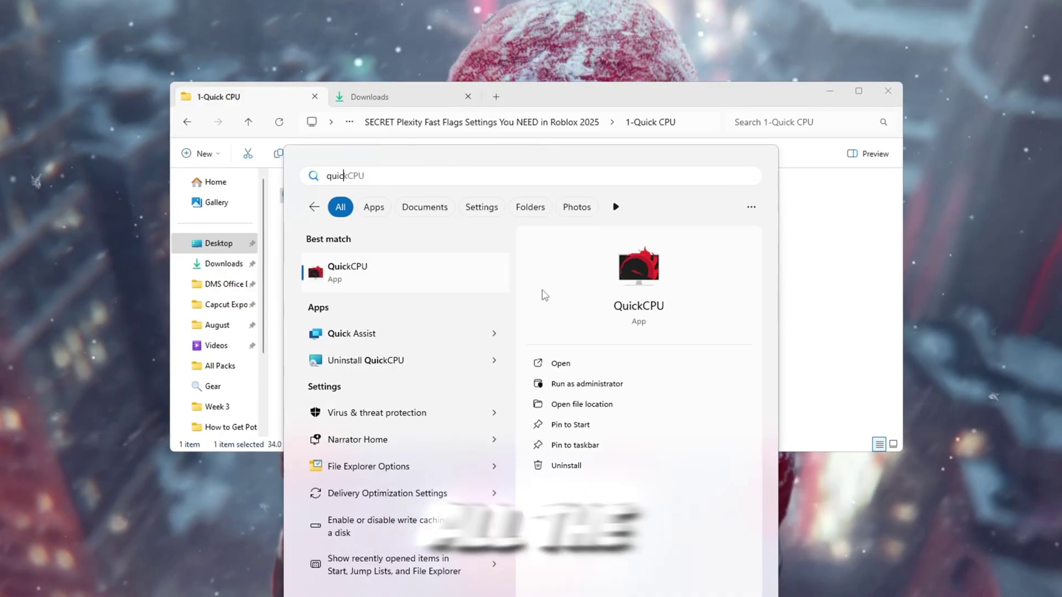
pyautogui.click(573, 390)
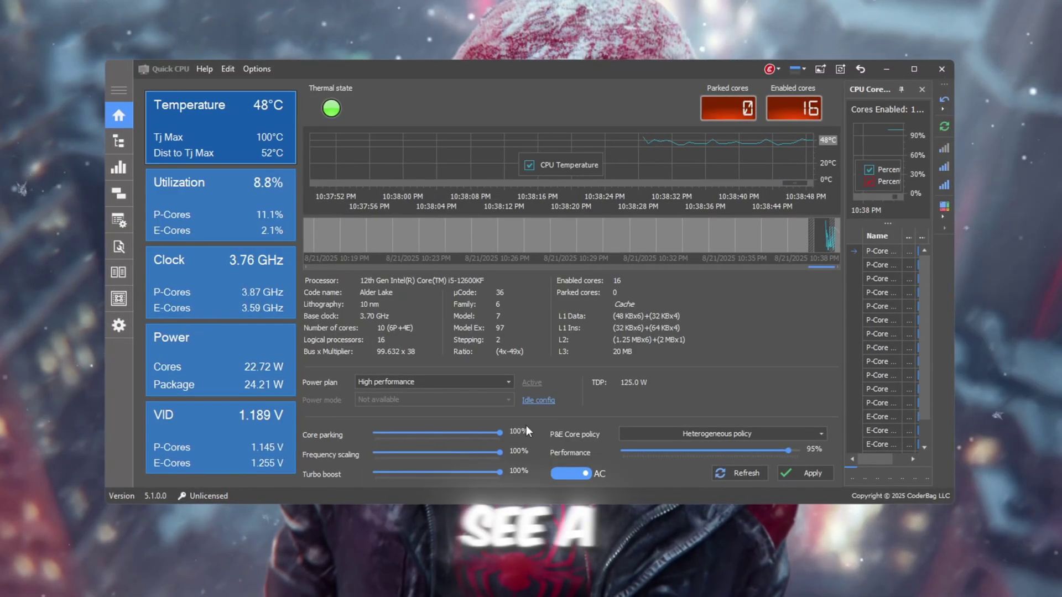
# Select the Ultimate Performance power plan, push the performance sliders to 100%, and apply.
pyautogui.click(447, 382)
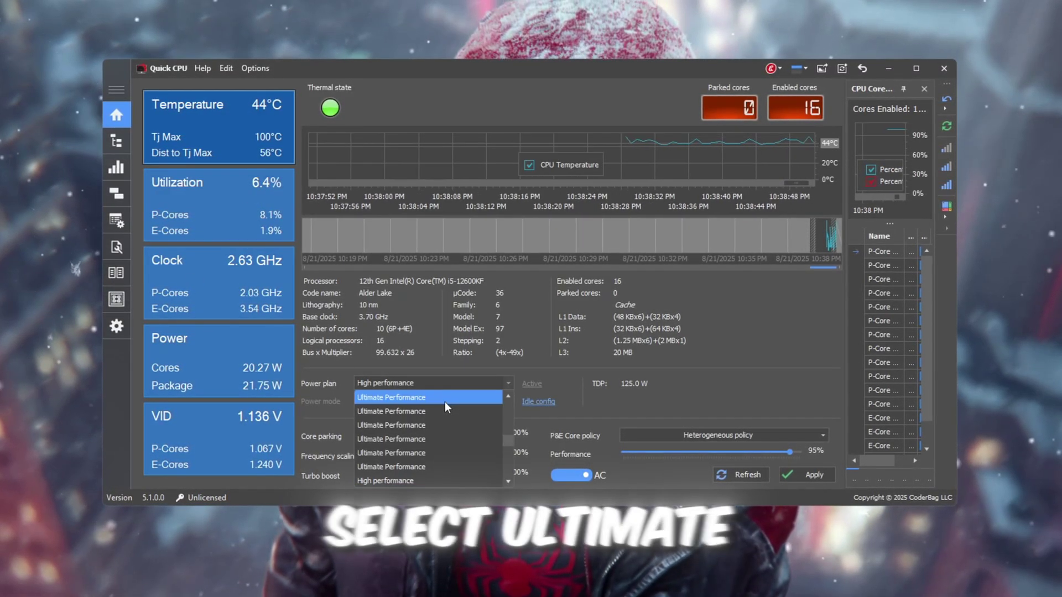
pyautogui.click(447, 402)
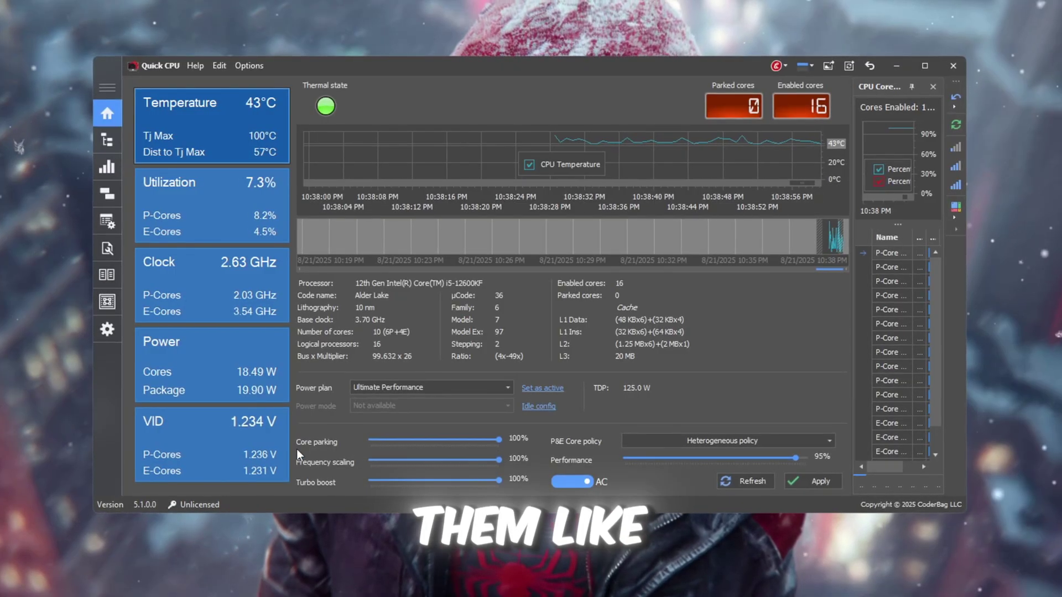
pyautogui.moveTo(499, 441)
pyautogui.mouseDown()
pyautogui.moveTo(479, 441)
pyautogui.moveTo(507, 439)
pyautogui.mouseUp()
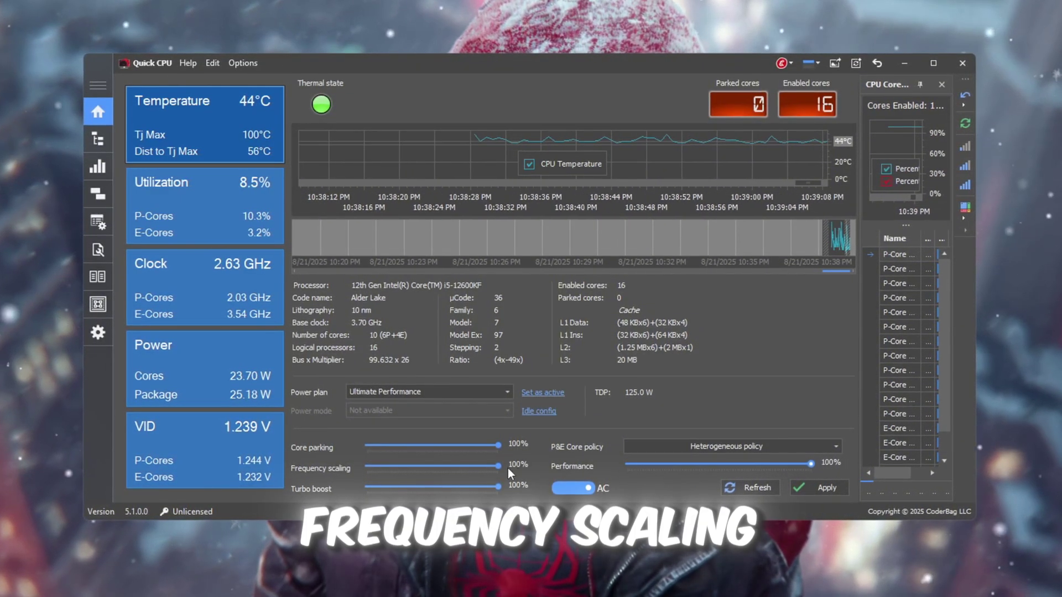
pyautogui.moveTo(504, 467)
pyautogui.mouseDown()
pyautogui.moveTo(493, 471)
pyautogui.moveTo(525, 469)
pyautogui.mouseUp()
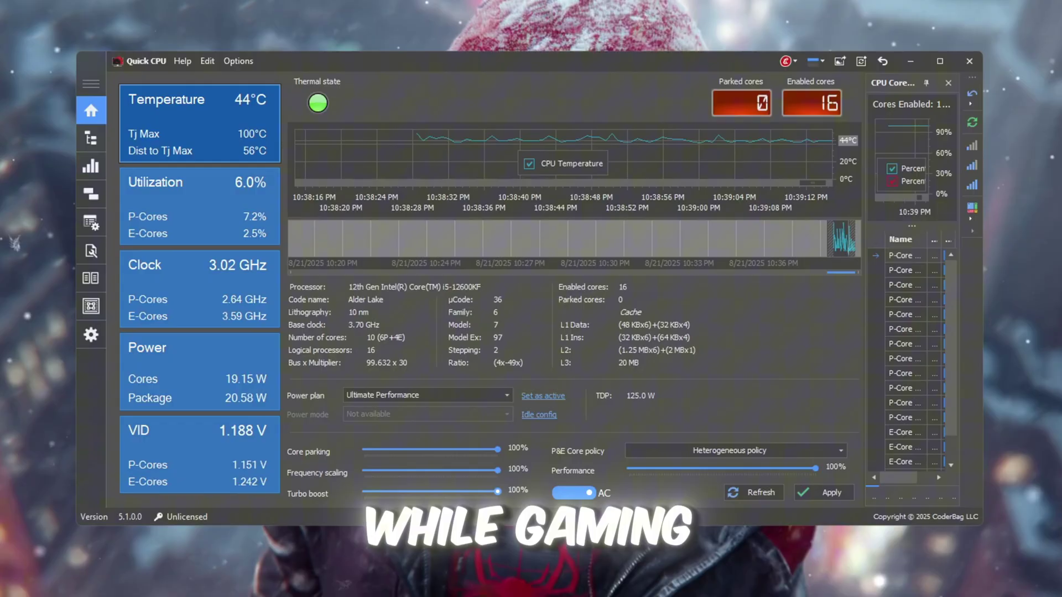
pyautogui.click(828, 494)
# Dismiss the changes-applied confirmation and switch to another Quick CPU sidebar section.
pyautogui.click(634, 350)
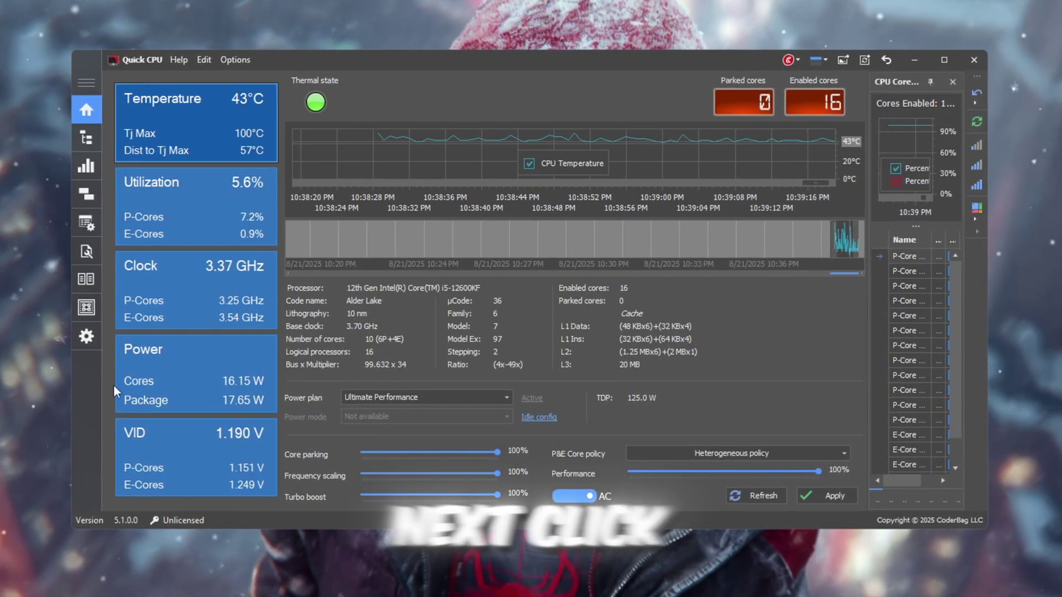
pyautogui.click(86, 311)
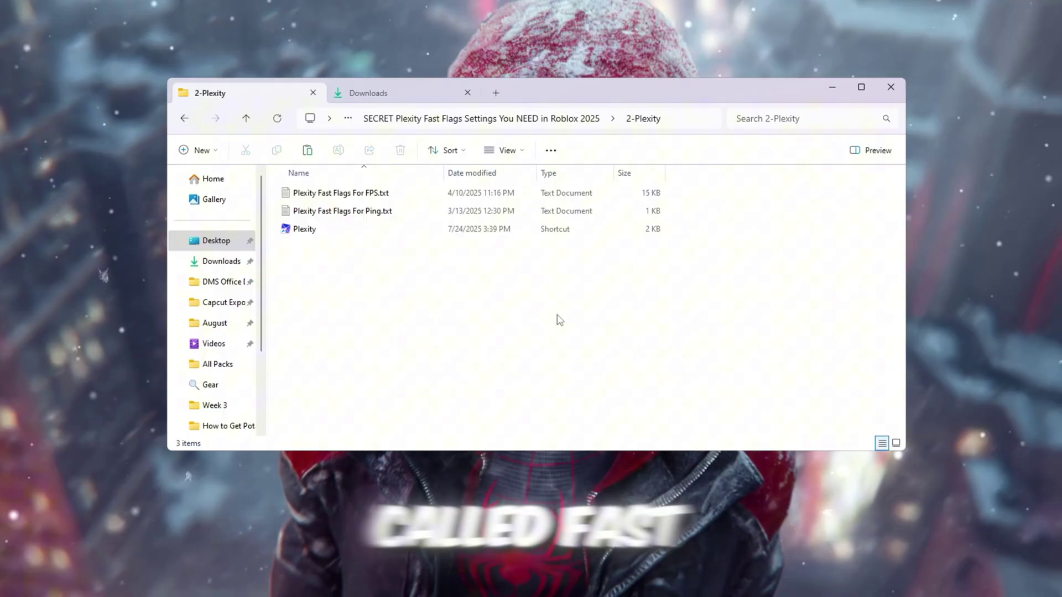
# Box-select the three files in the 2-Plexity folder.
pyautogui.moveTo(694, 368); pyautogui.dragTo(354, 255)
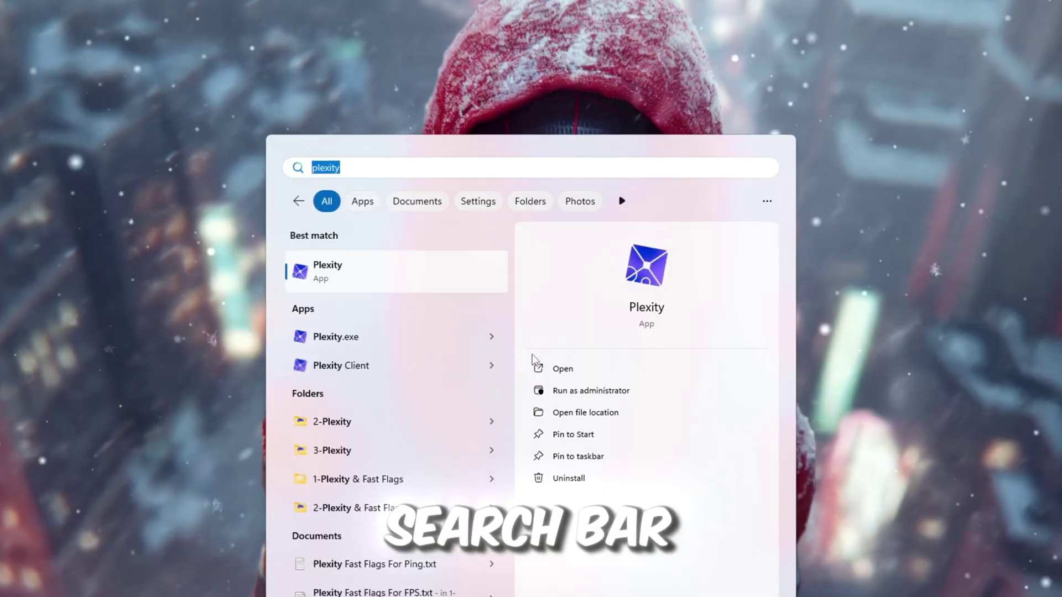
# Launch Plexity and start a new JSON import in its FastFlag editor.
pyautogui.click(544, 368)
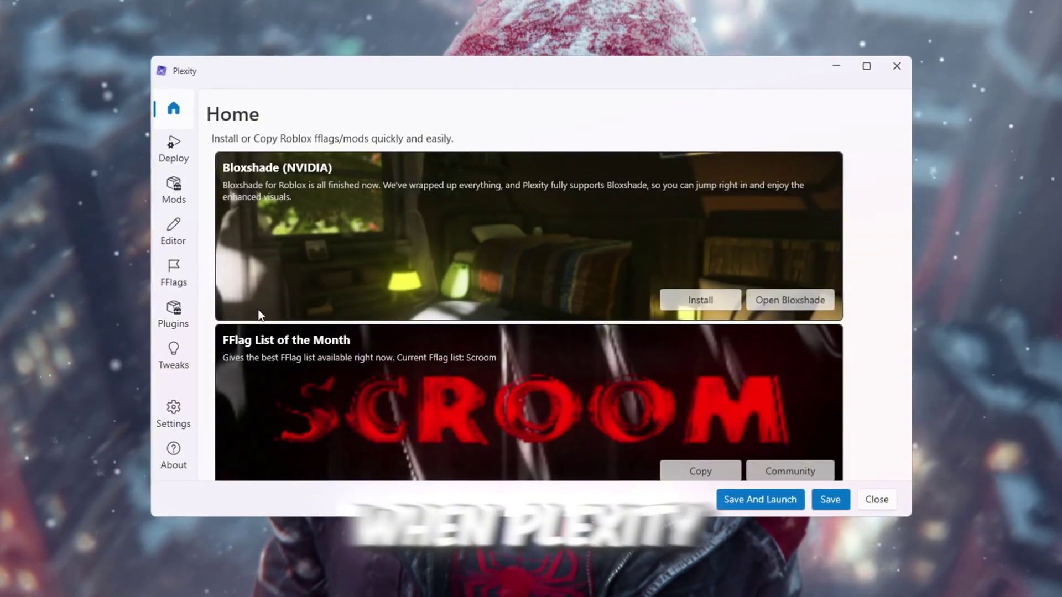
pyautogui.click(187, 246)
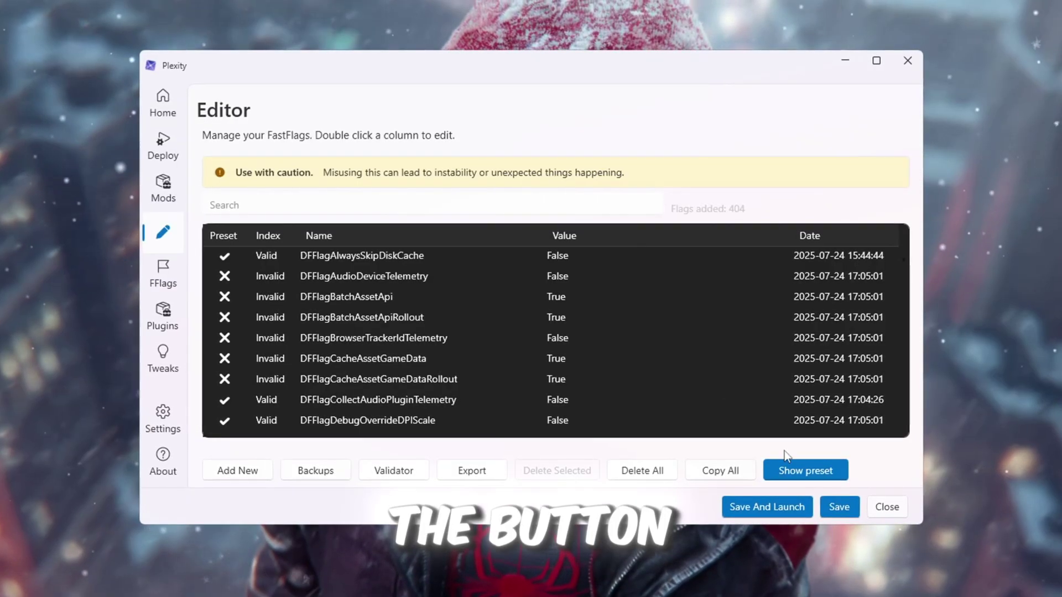
pyautogui.click(238, 472)
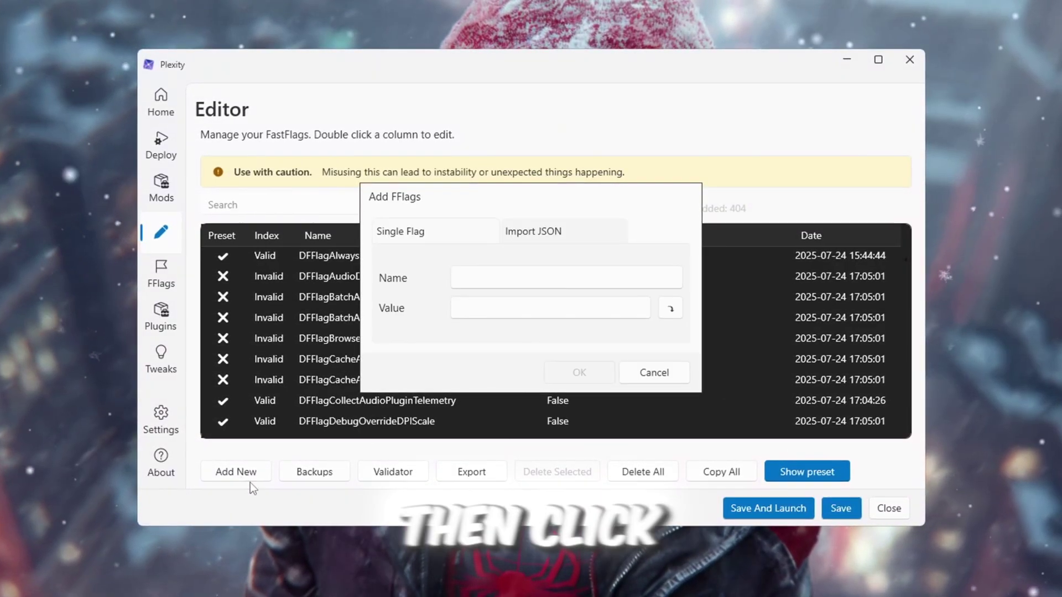
pyautogui.click(586, 239)
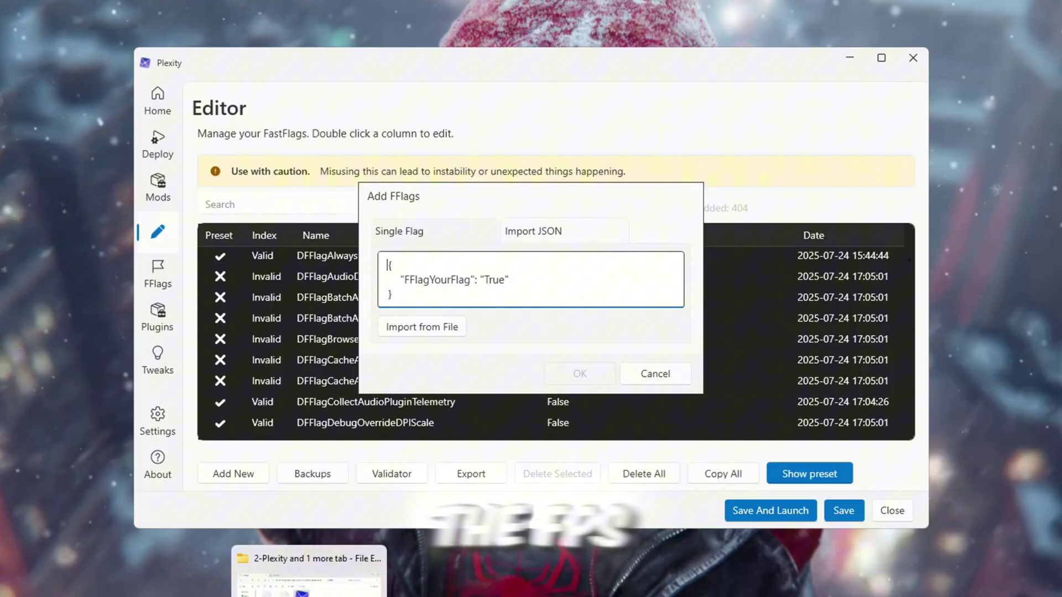
# Open Plexity Fast Flags For FPS.txt in Notepad and copy its entire text.
pyautogui.click(308, 572)
pyautogui.moveTo(371, 305); pyautogui.dragTo(329, 245)
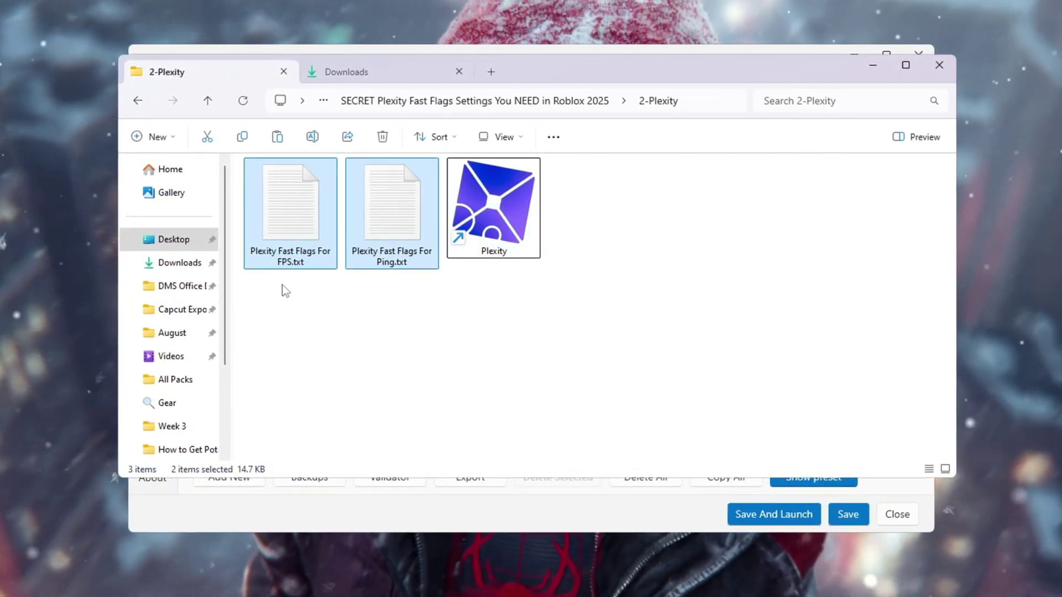
pyautogui.click(284, 208)
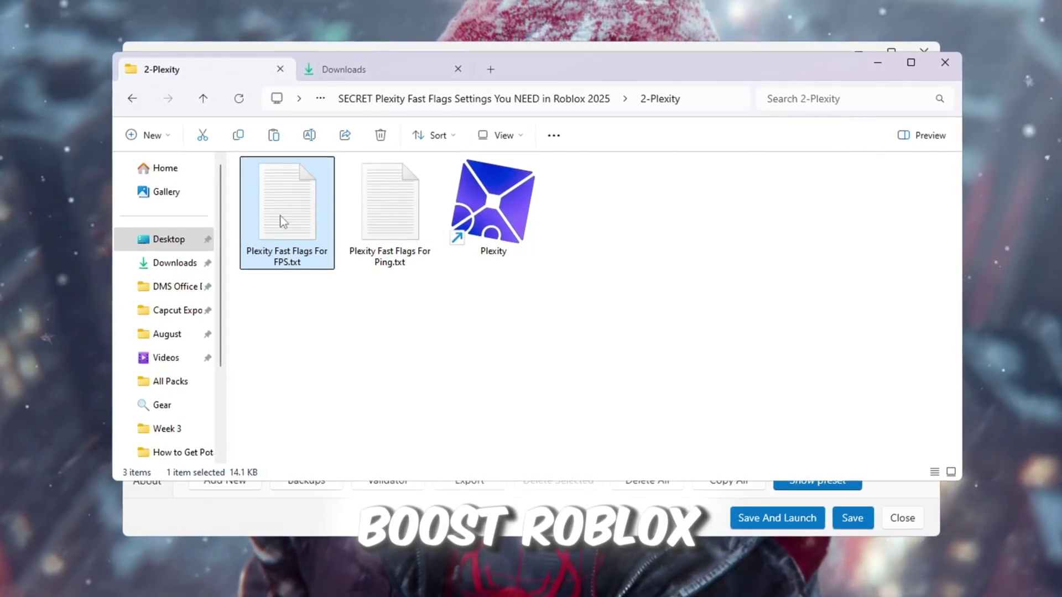
pyautogui.doubleClick(283, 222)
pyautogui.hotkey('ctrl', 'a')
pyautogui.rightClick(232, 125)
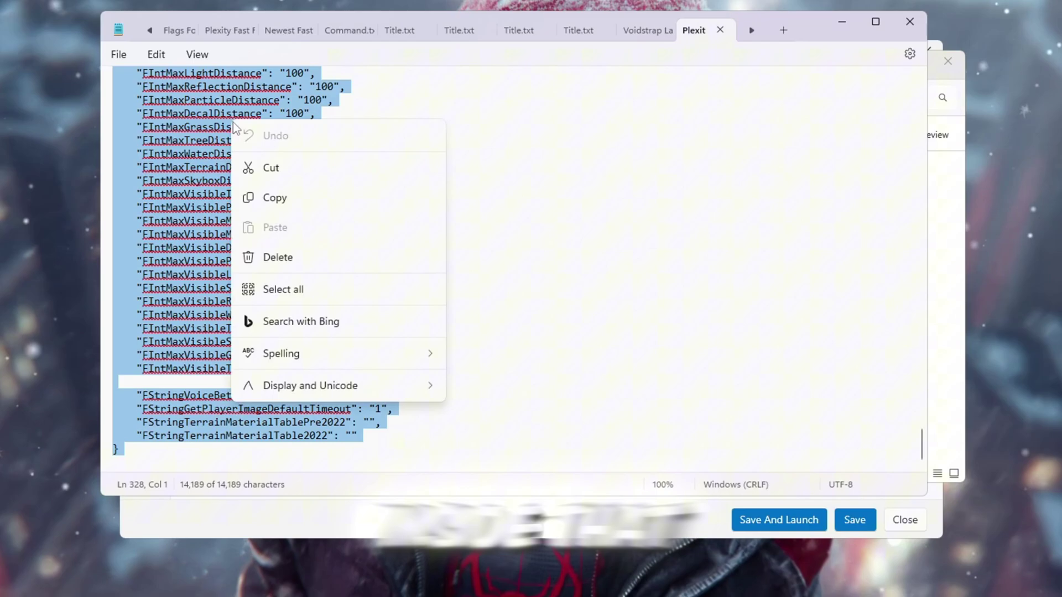
pyautogui.click(273, 198)
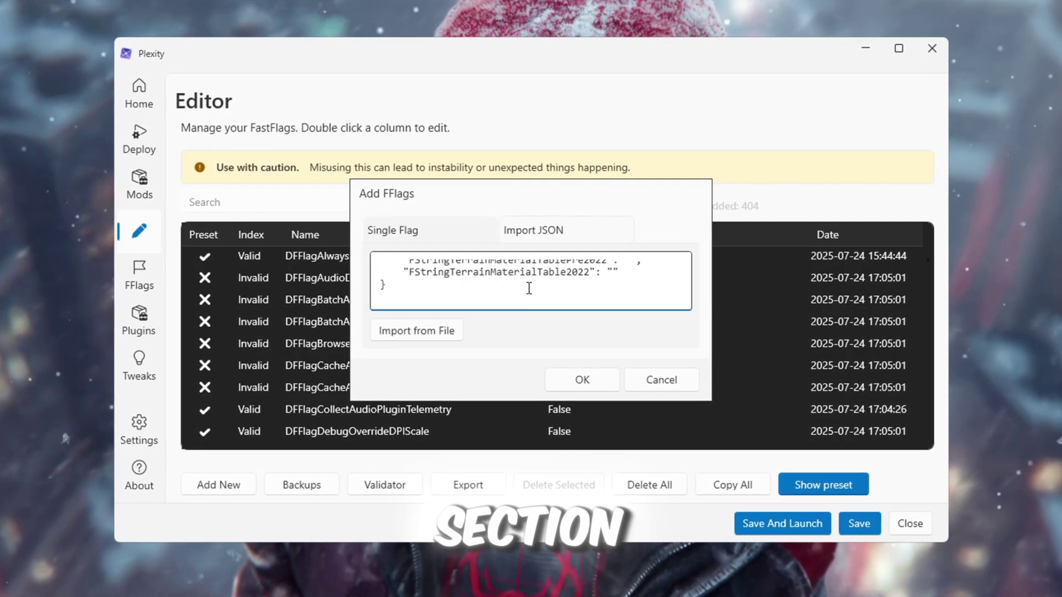
pyautogui.click(576, 388)
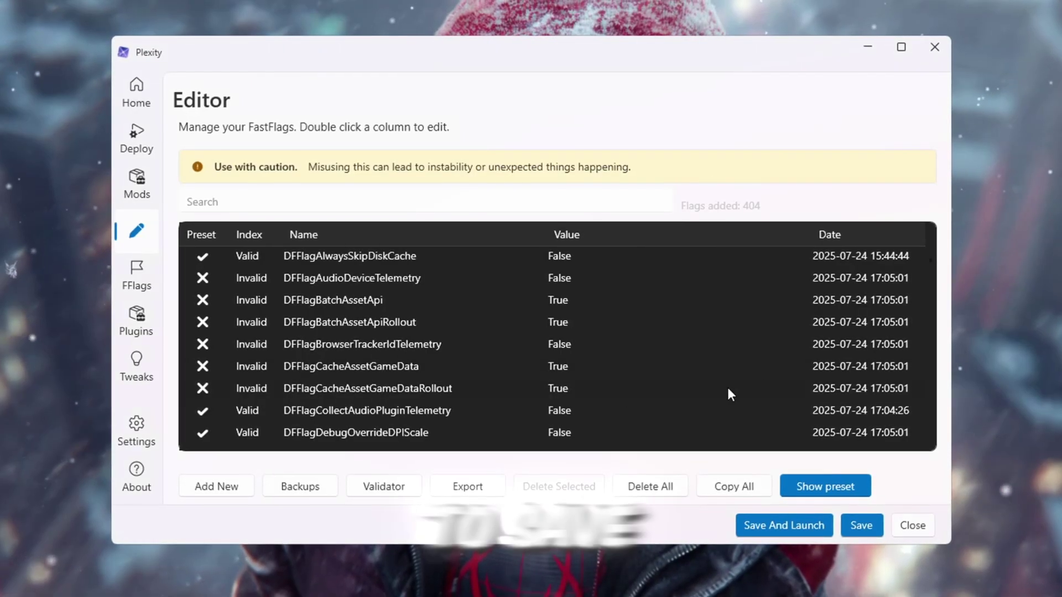
pyautogui.scroll(-5, 383, 277)
pyautogui.scroll(-3, 388, 363)
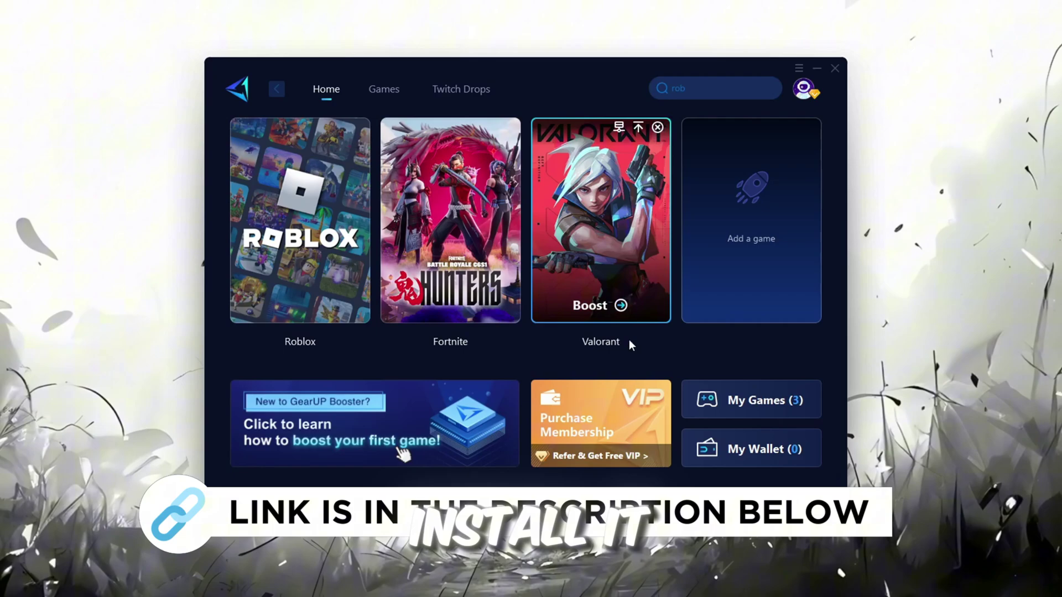
pyautogui.moveTo(603, 221)
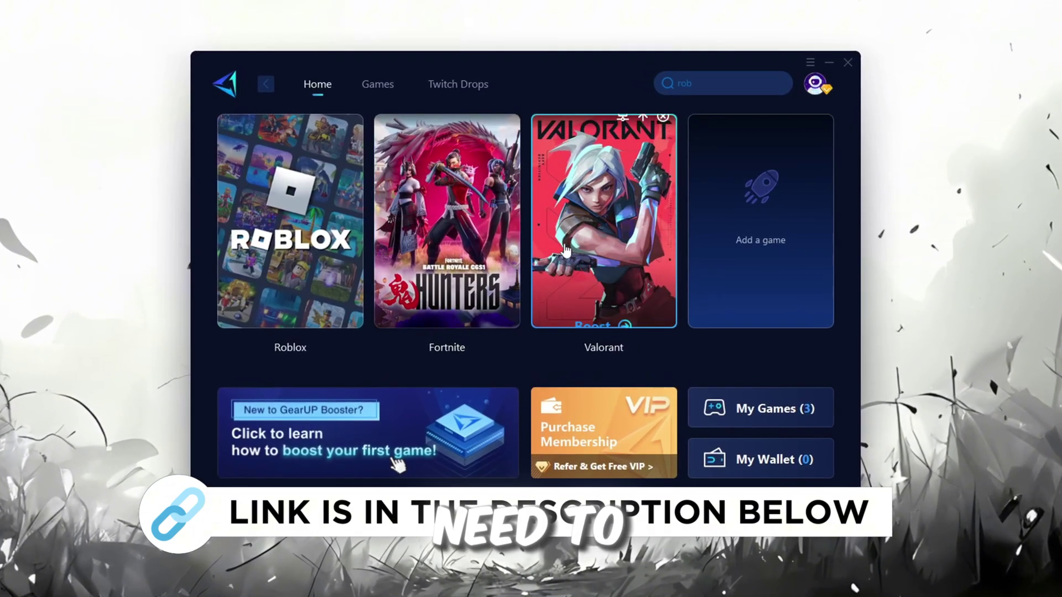
# View the GearUP account profile, then open the Games catalogue of popular titles.
pyautogui.click(824, 82)
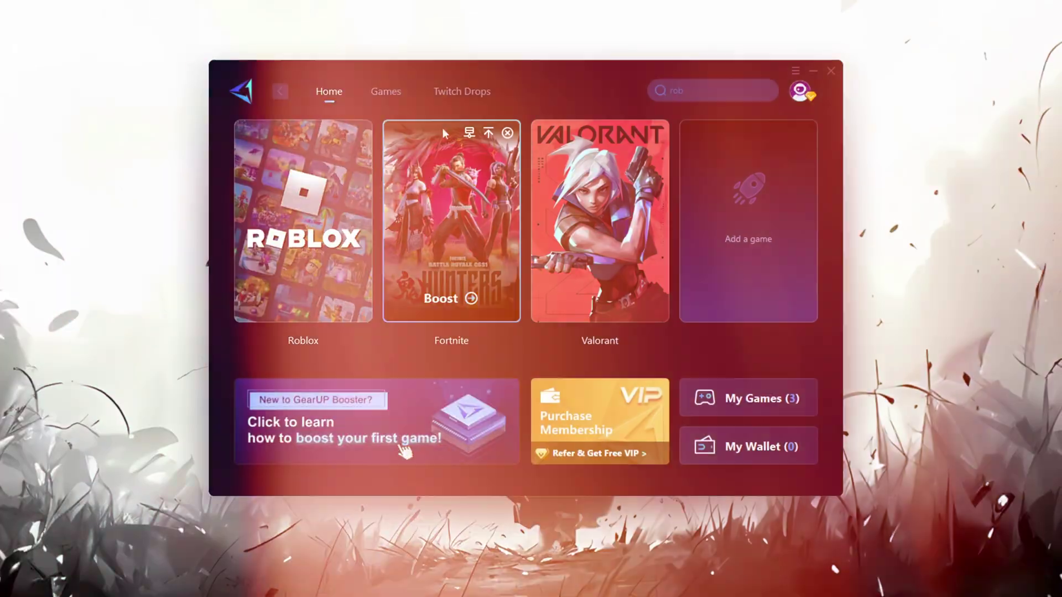
pyautogui.click(370, 80)
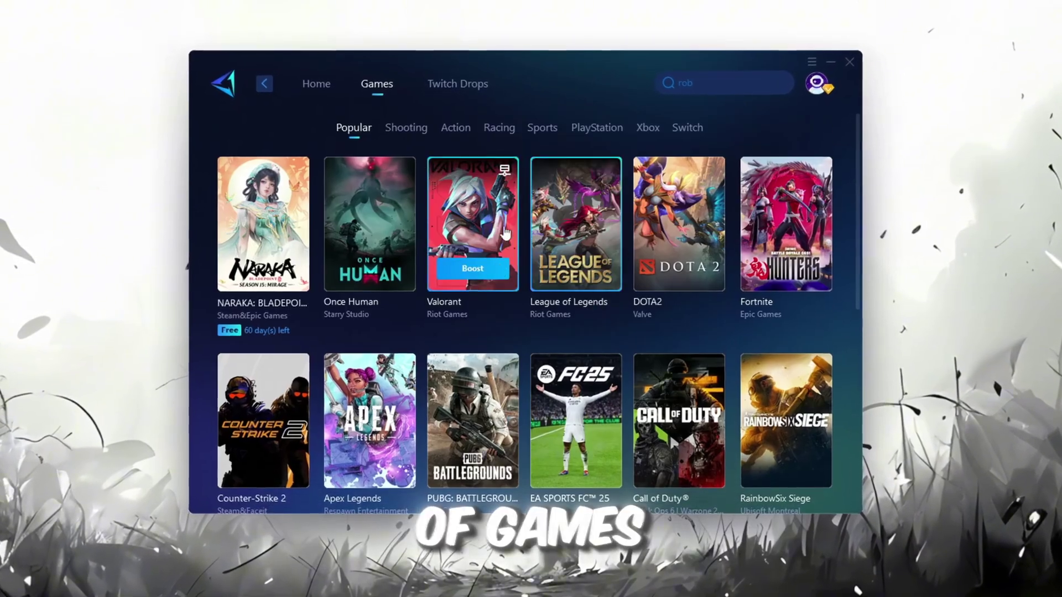
# Return to the Home page and start boosting Roblox from its game card.
pyautogui.click(315, 83)
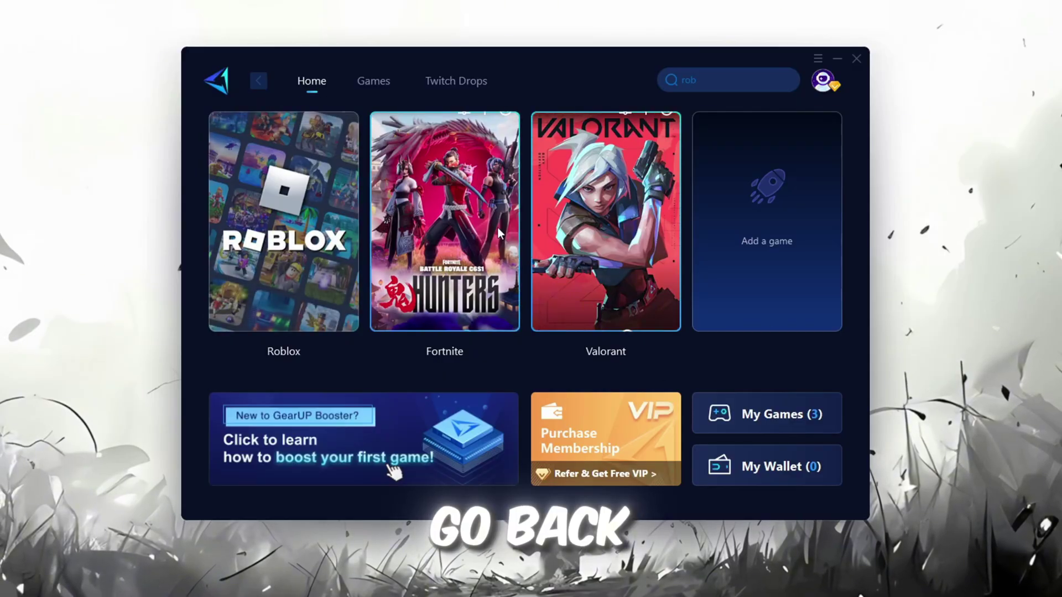
pyautogui.moveTo(283, 221)
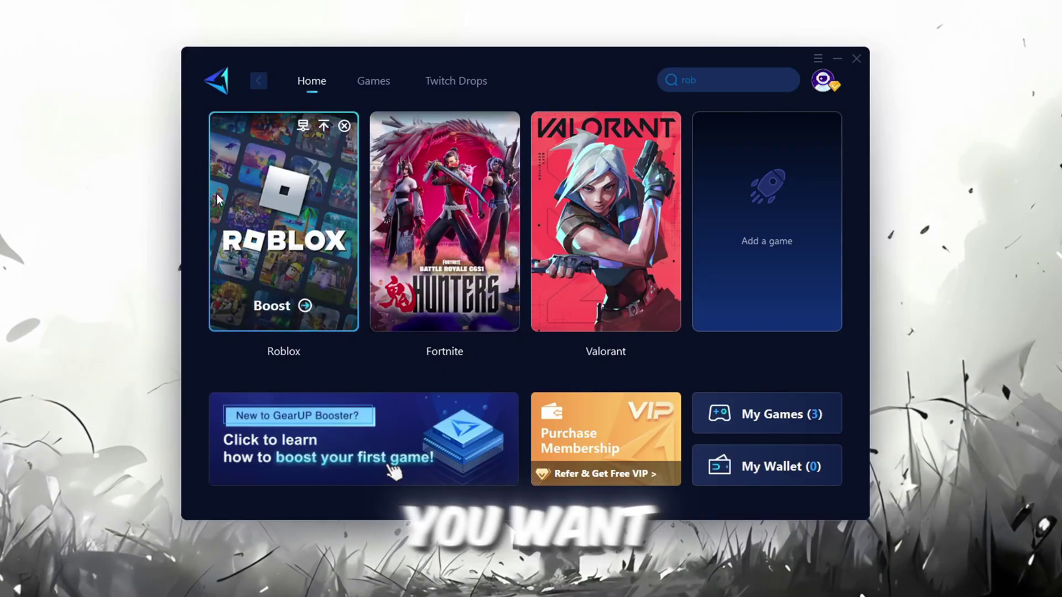
pyautogui.click(281, 308)
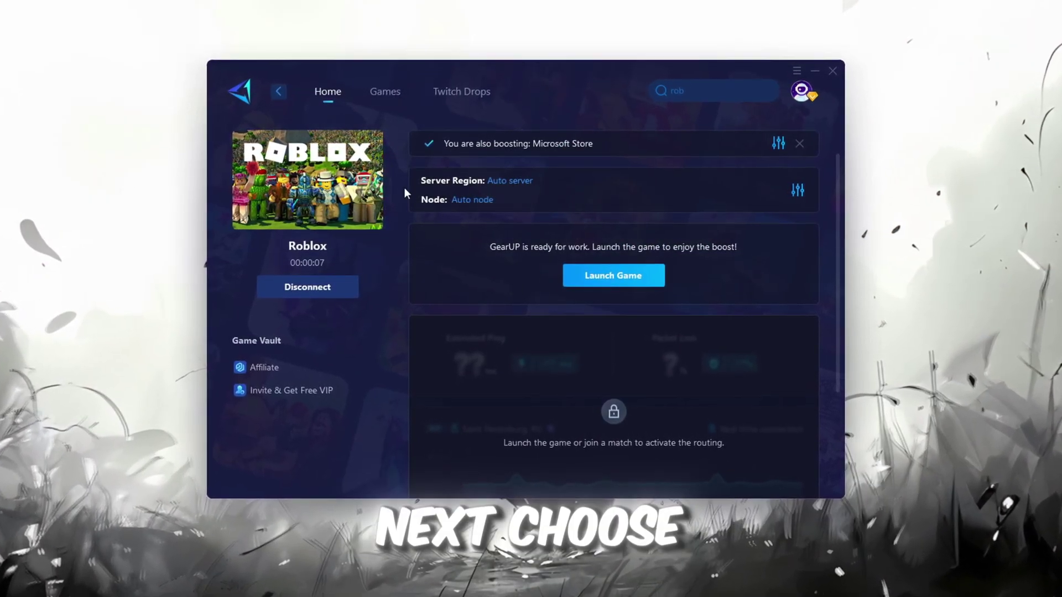
pyautogui.click(509, 180)
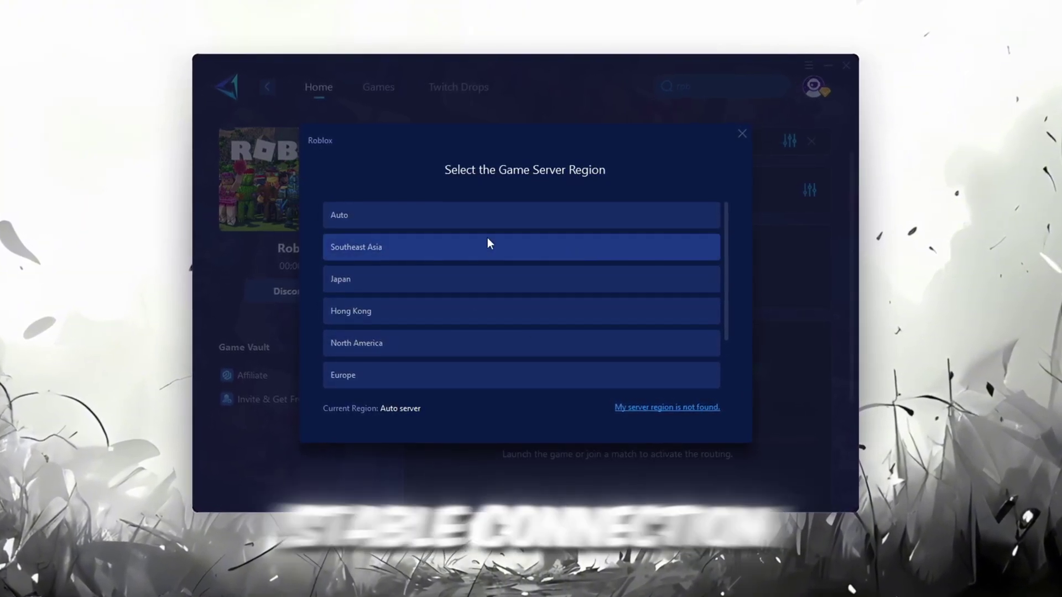
pyautogui.scroll(-1, 499, 321)
pyautogui.click(746, 133)
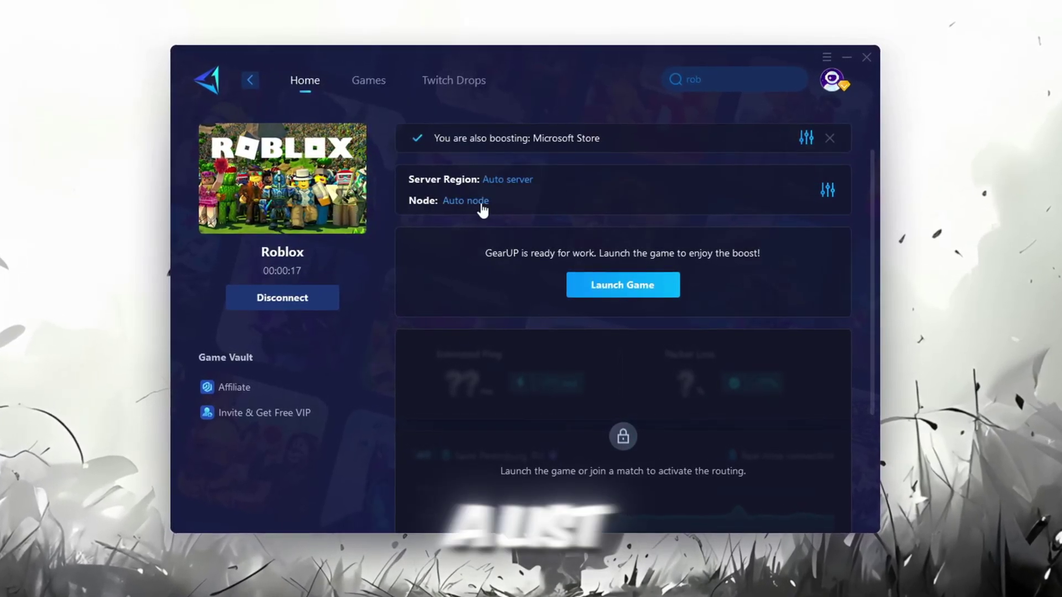
# Review the game server node list and keep the automatic node.
pyautogui.click(472, 204)
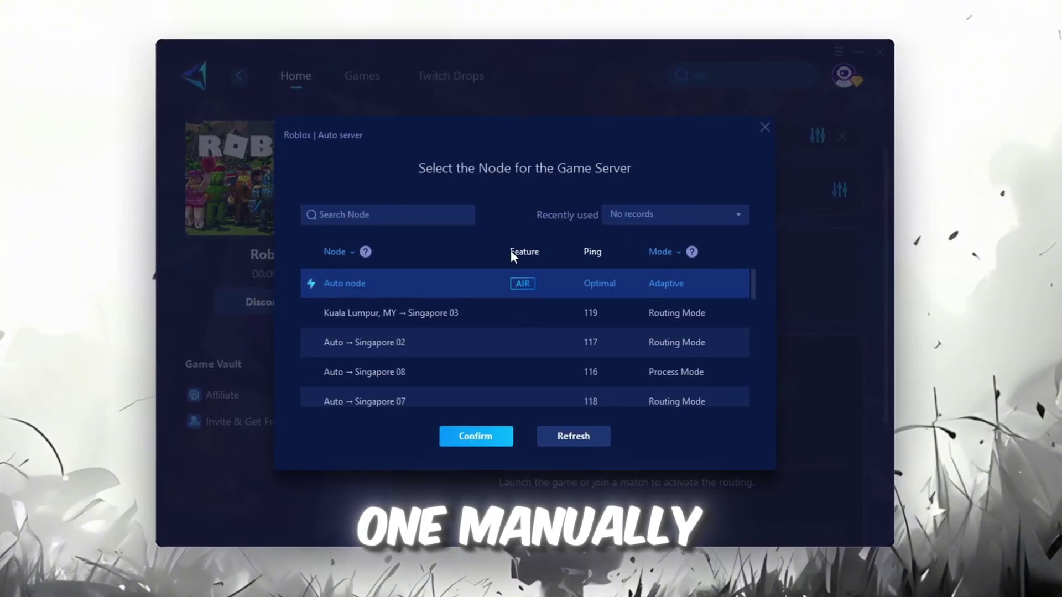
pyautogui.scroll(-2, 539, 317)
pyautogui.scroll(-2, 472, 321)
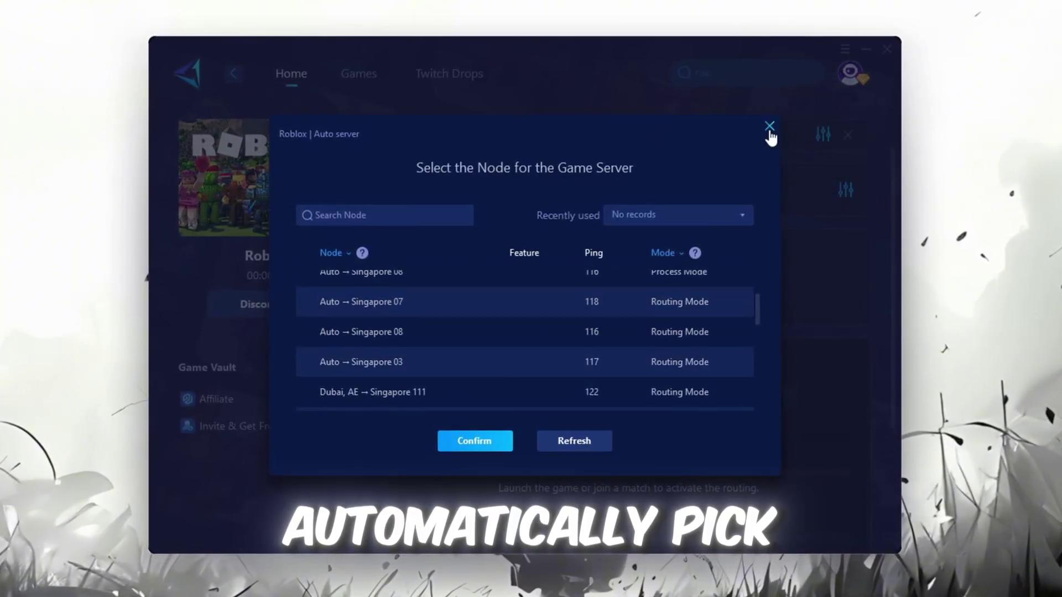
pyautogui.click(769, 129)
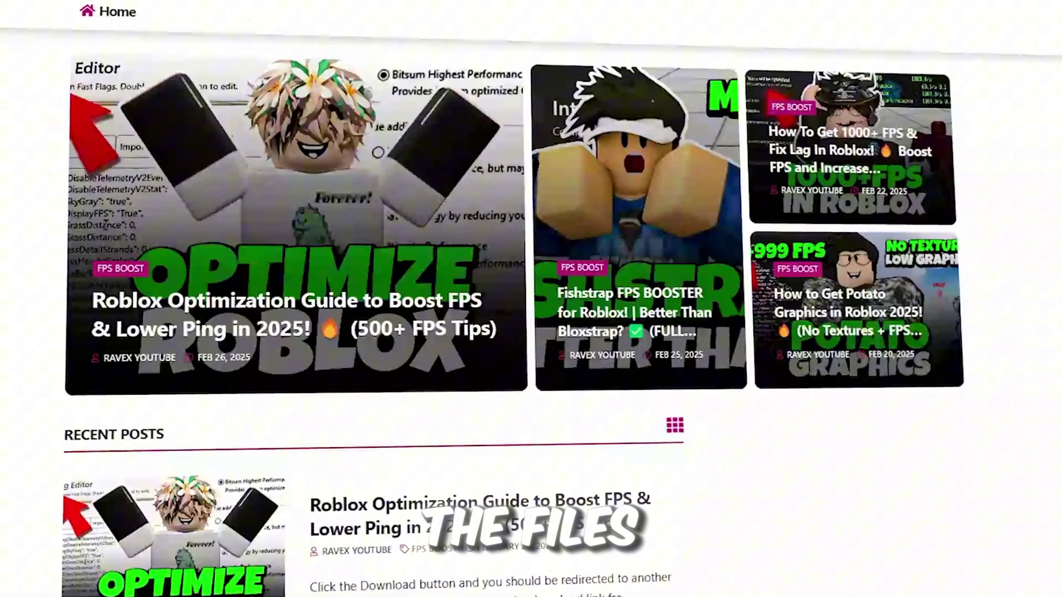
pyautogui.scroll(-3, 419, 201)
pyautogui.scroll(-2, 365, 298)
pyautogui.scroll(-2, 365, 299)
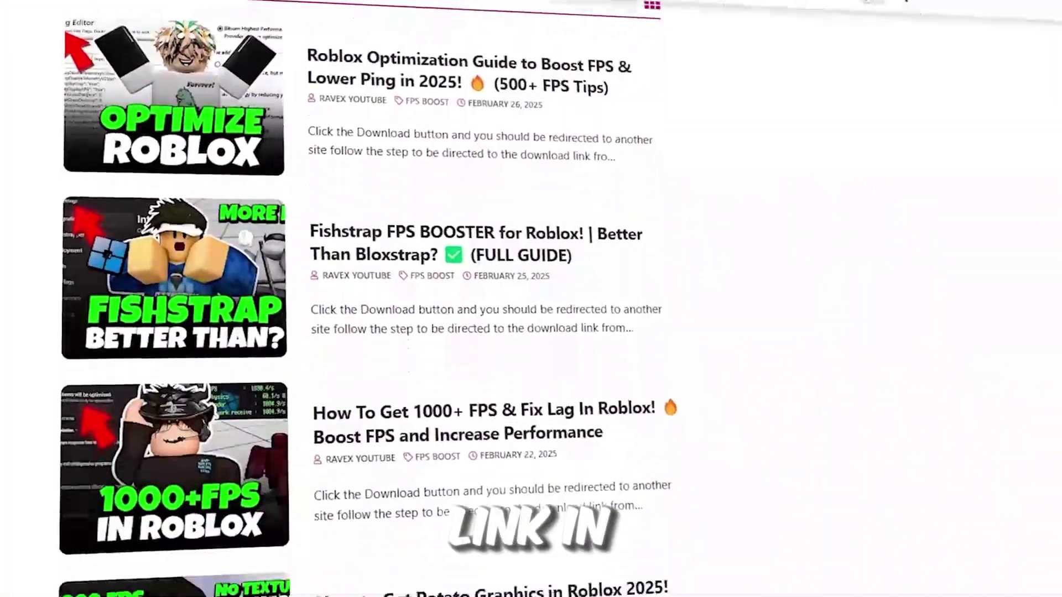
pyautogui.scroll(-1, 365, 299)
pyautogui.scroll(-2, 365, 298)
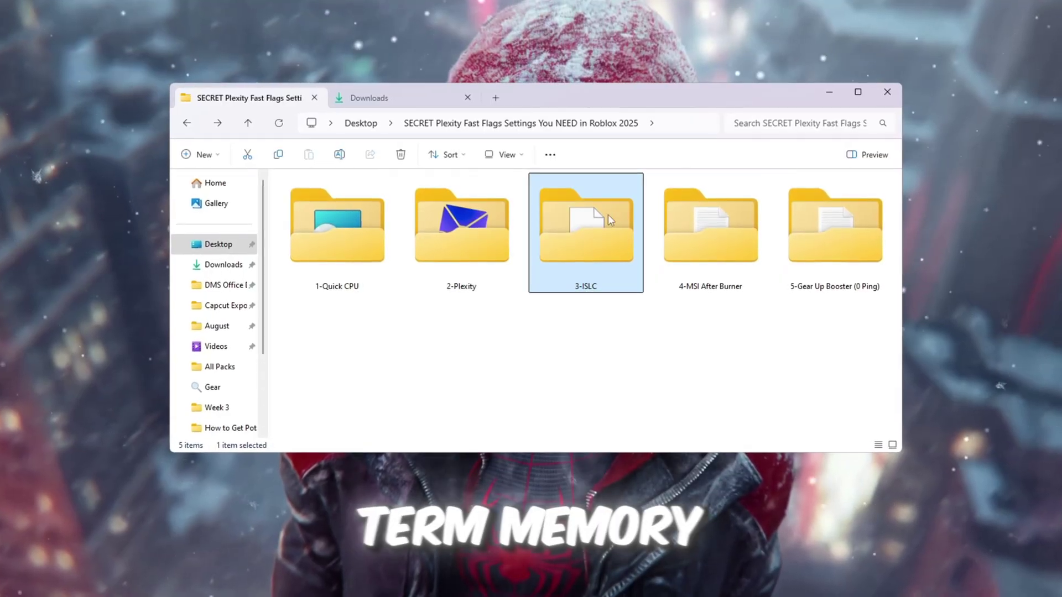
# Launch ISLC from the 3-ISLC folder, stop monitoring, and select the 16000 MB free-memory threshold.
pyautogui.doubleClick(608, 215)
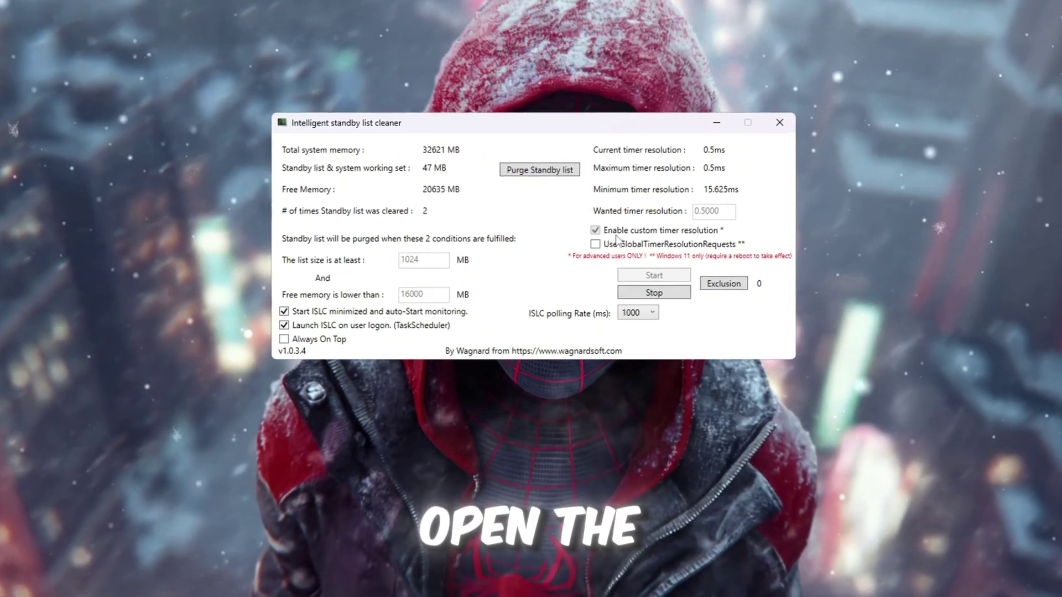
pyautogui.click(681, 297)
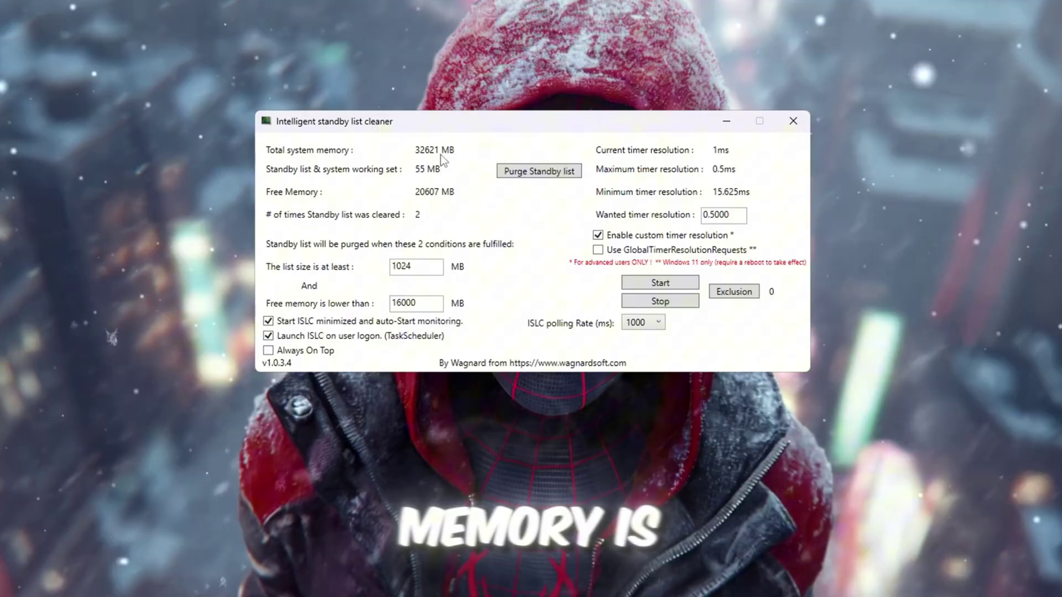
pyautogui.doubleClick(401, 305)
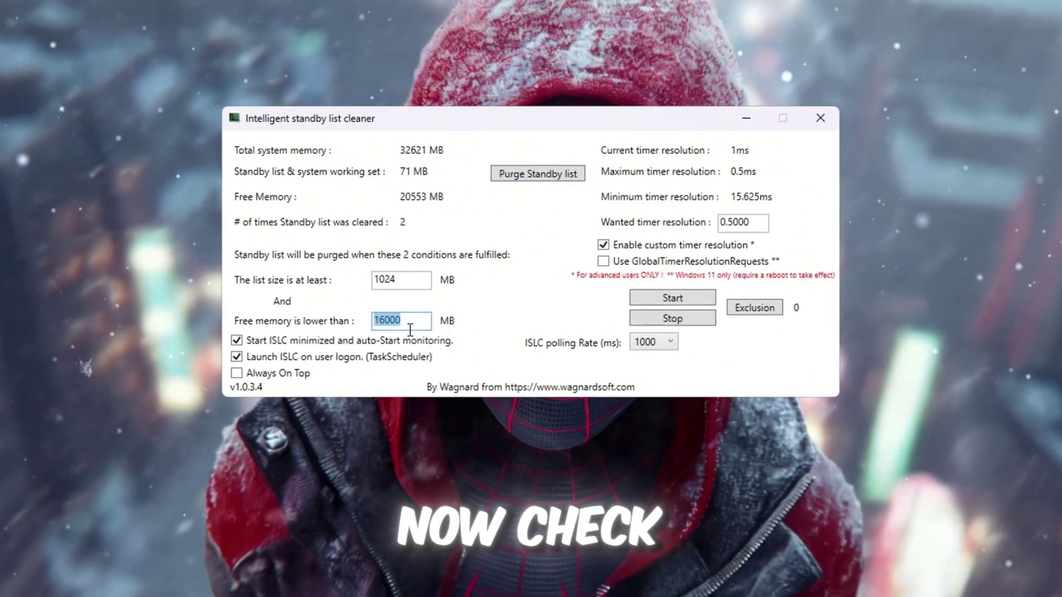
# Use 0.5000 timer resolution and 1000 ms polling, start ISLC, and purge the standby list.
pyautogui.click(238, 340)
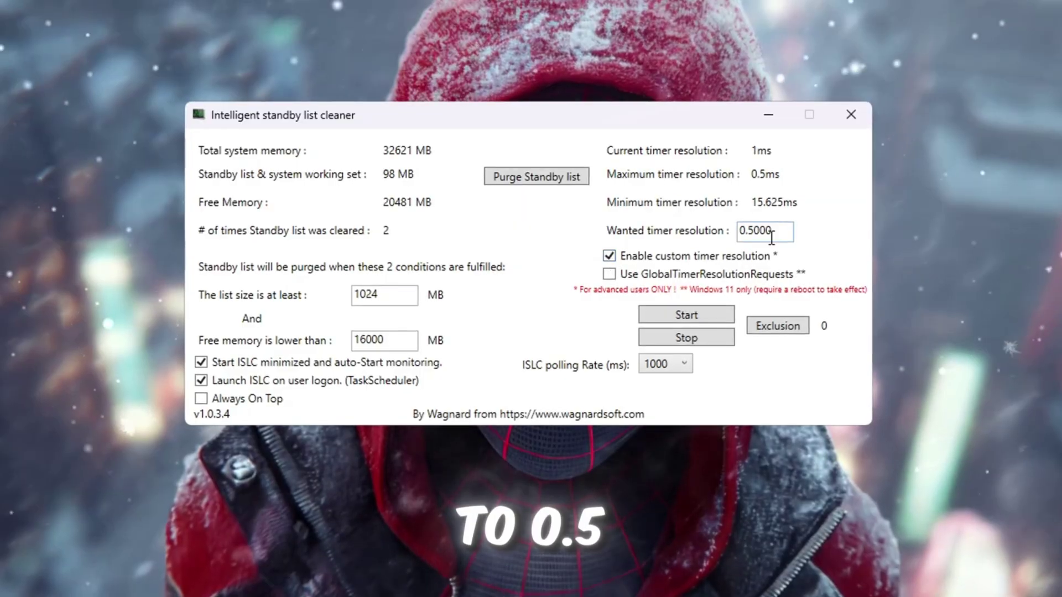
pyautogui.moveTo(775, 231); pyautogui.dragTo(702, 238)
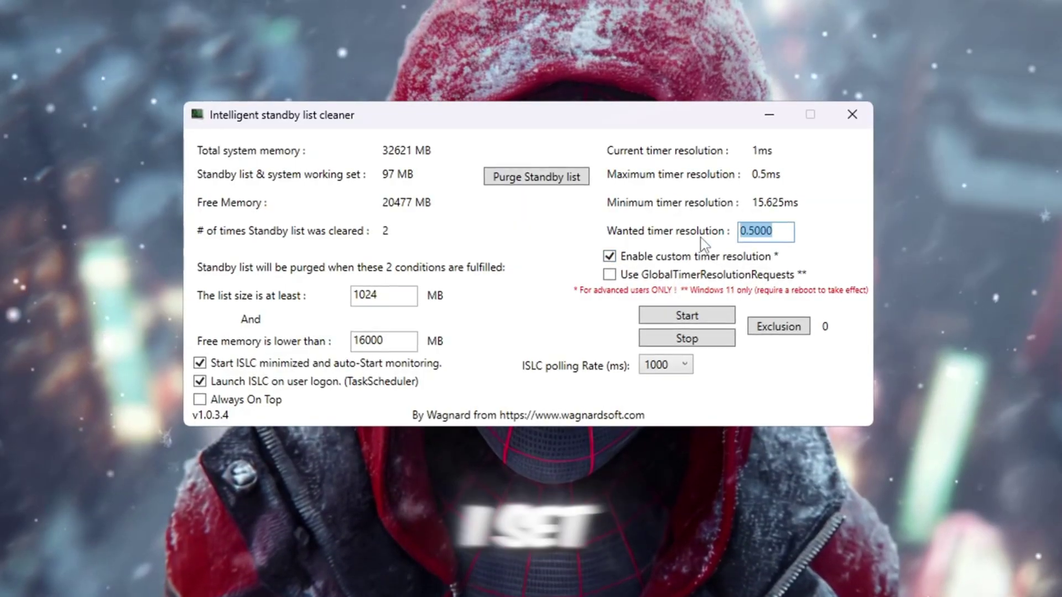
pyautogui.click(663, 366)
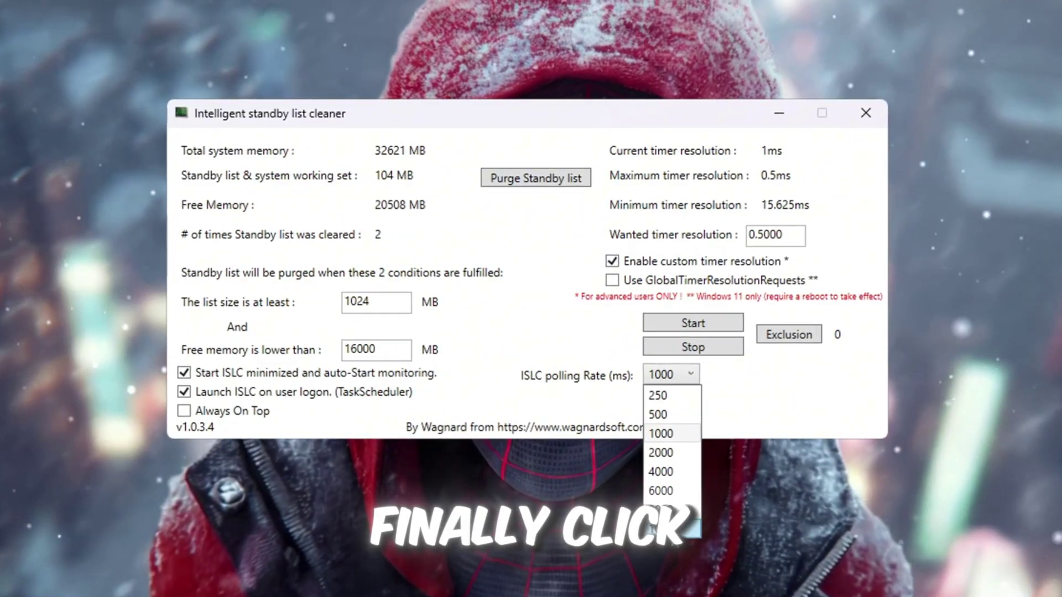
pyautogui.click(672, 431)
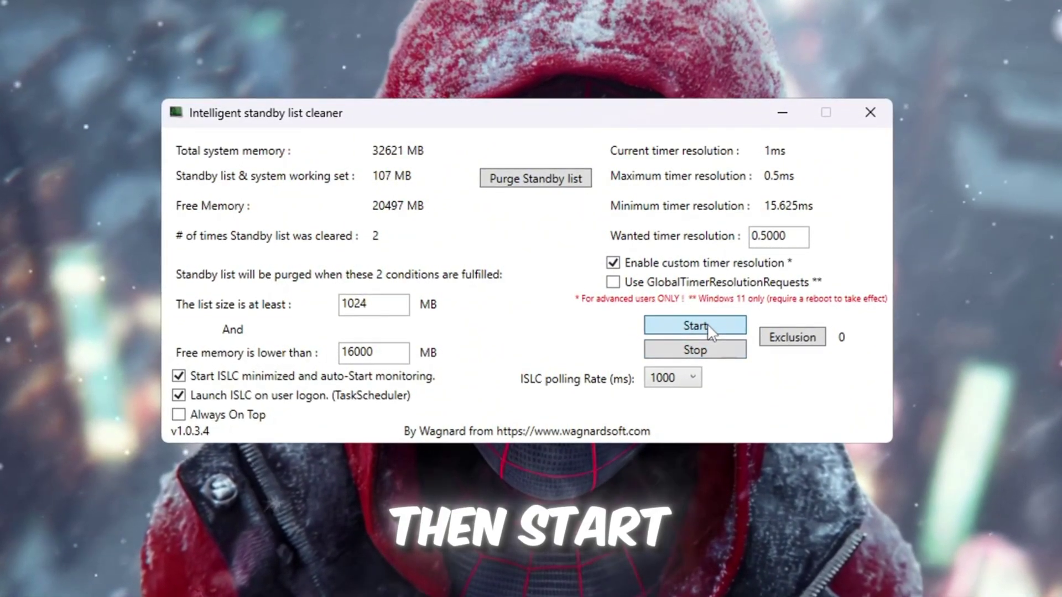
pyautogui.click(691, 325)
pyautogui.click(522, 179)
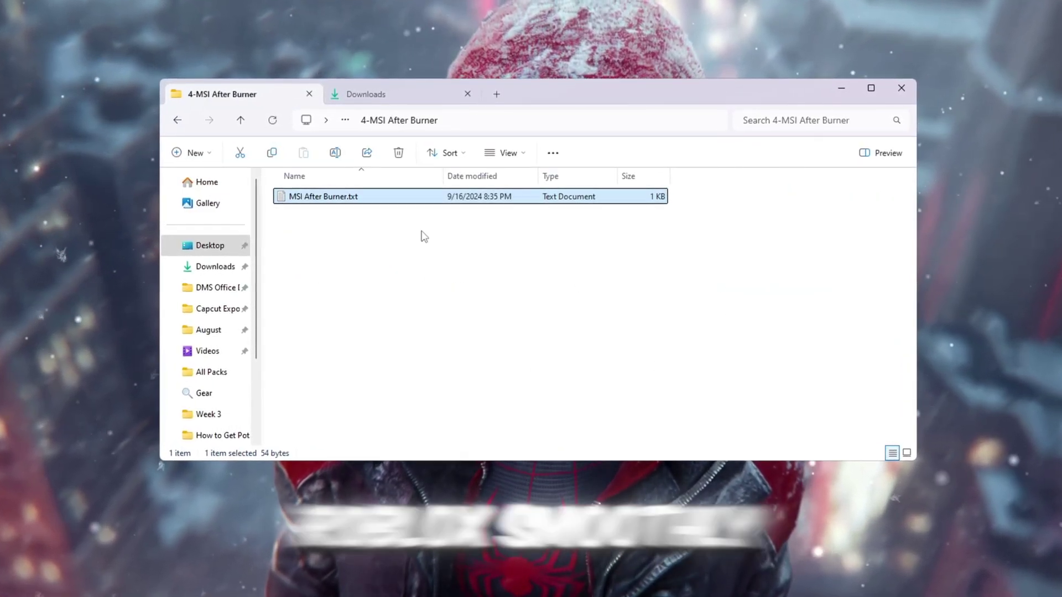
# Search the Start menu for 'msi' to find MSI Afterburner.
pyautogui.click(843, 91)
pyautogui.press('super')
pyautogui.write('msi')
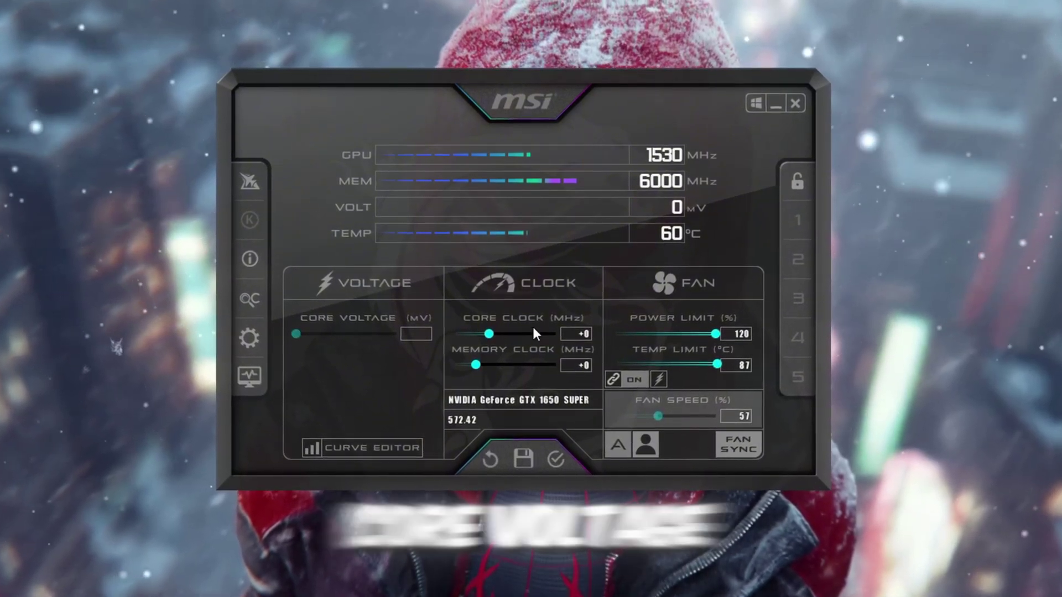
# Enter a memory clock offset, trying 40 before settling on +20 MHz and applying it.
pyautogui.click(586, 371)
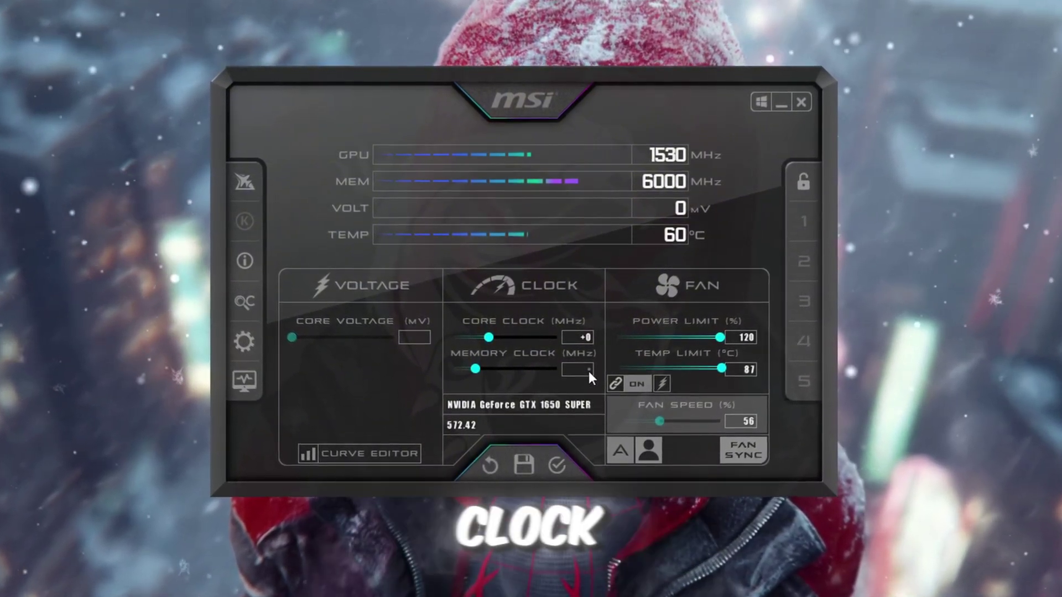
pyautogui.write('0')
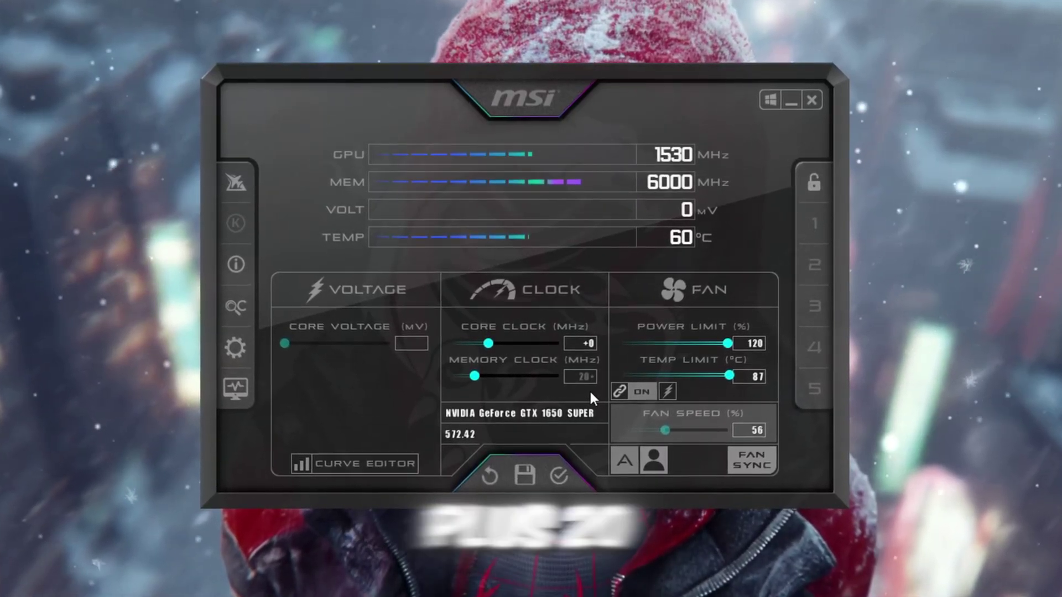
pyautogui.press('BackSpace')
pyautogui.press('BackSpace')
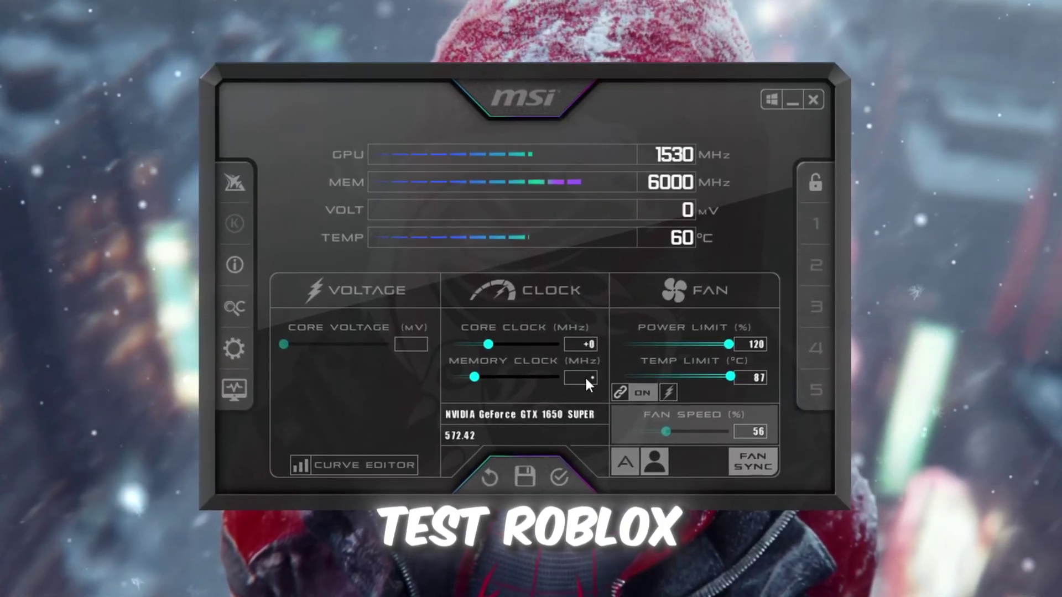
pyautogui.write('40')
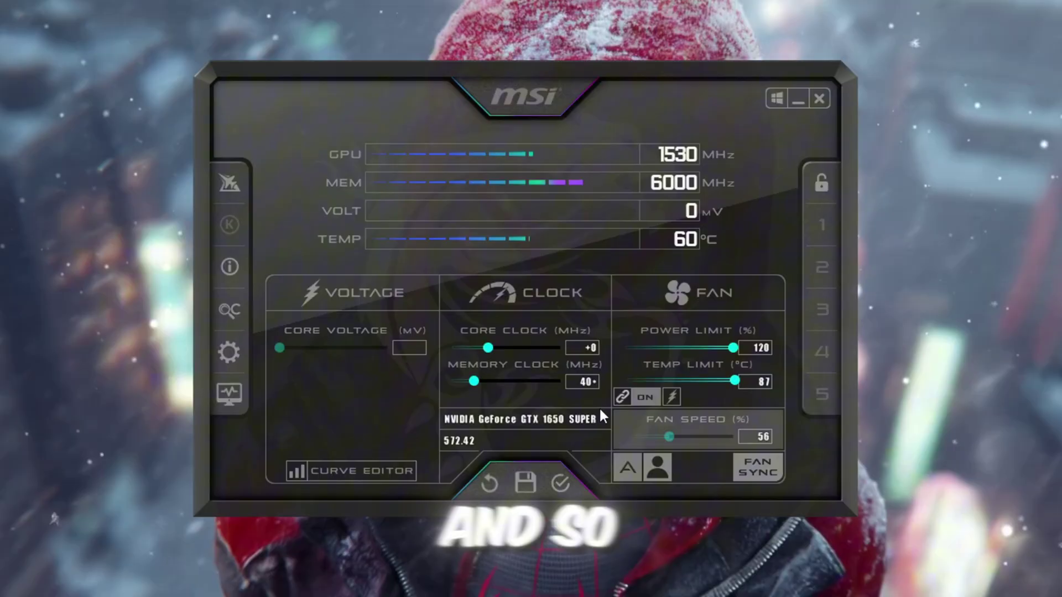
pyautogui.press('Return')
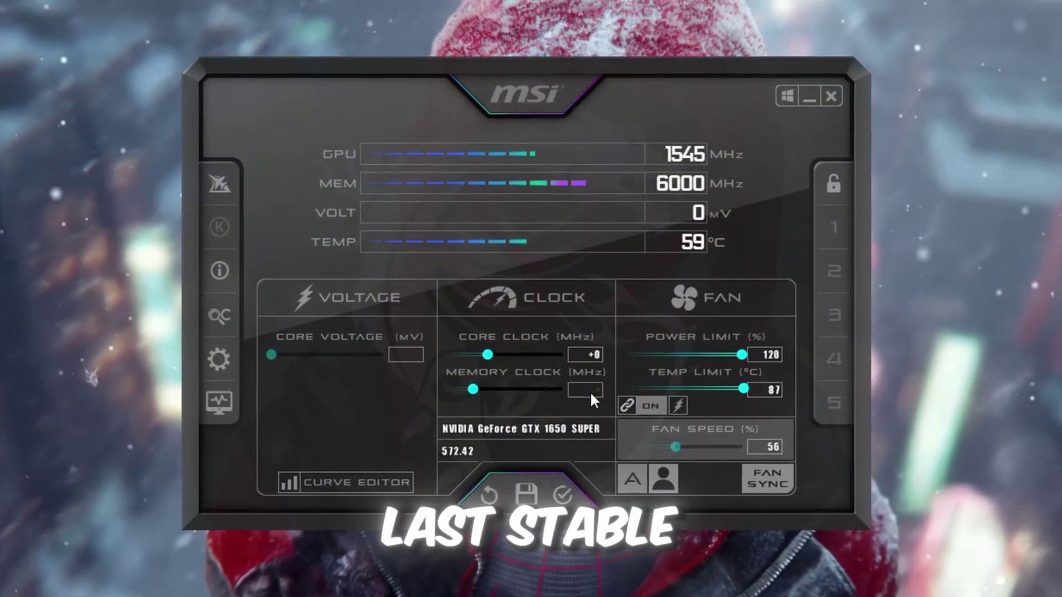
pyautogui.write('20')
pyautogui.press('Return')
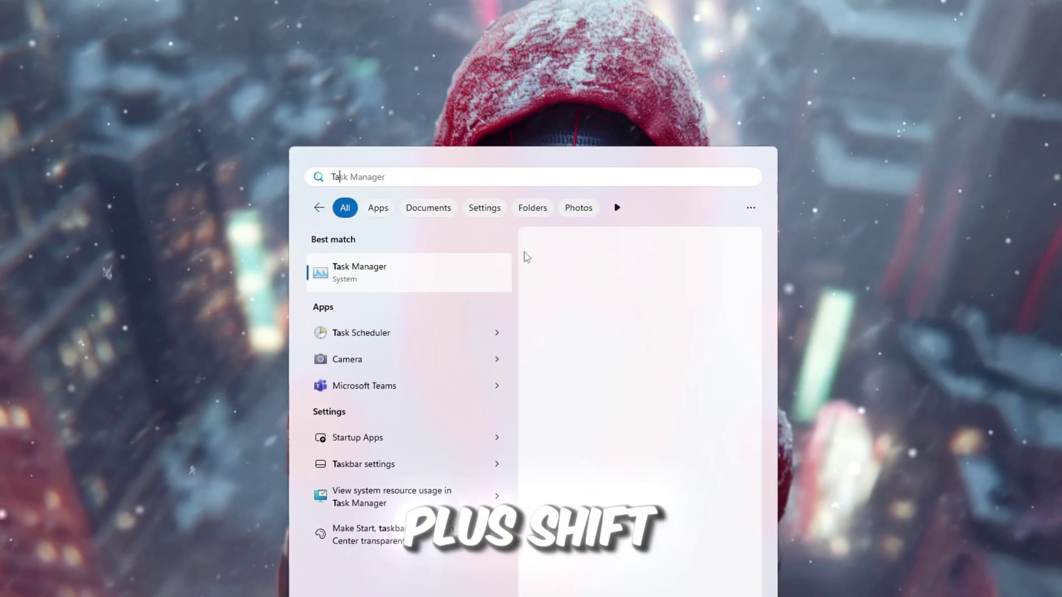
# Launch Task Manager and browse its Startup apps list.
pyautogui.press('Return')
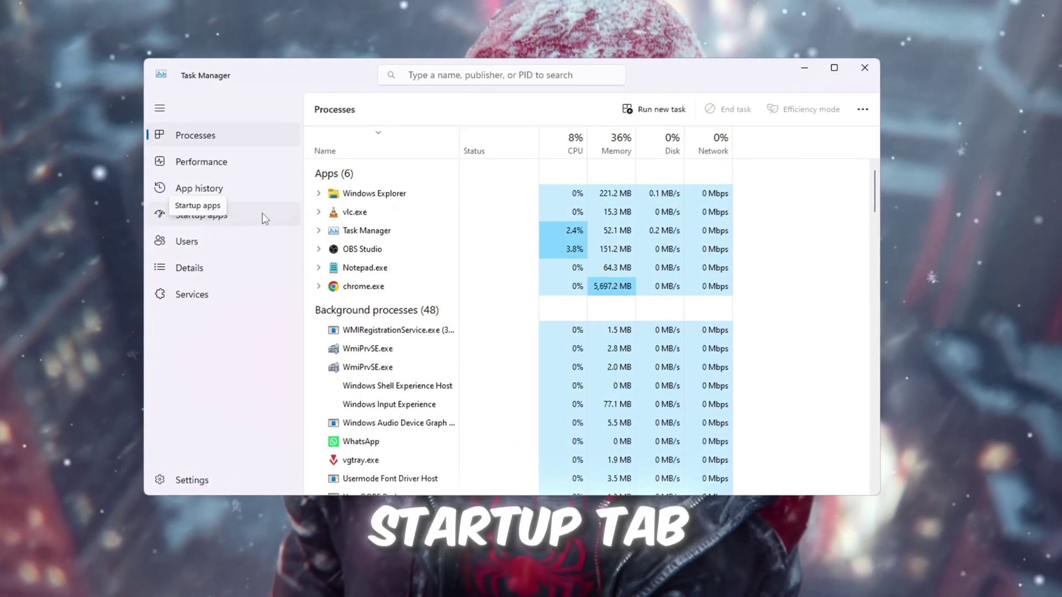
pyautogui.click(262, 214)
pyautogui.scroll(-2, 498, 276)
pyautogui.scroll(-2, 463, 297)
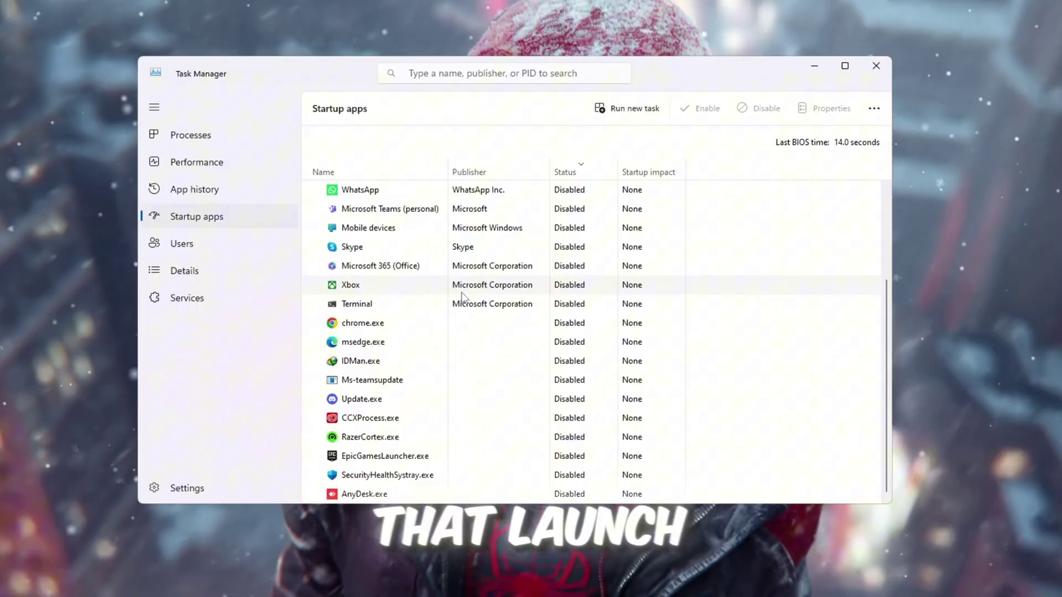
pyautogui.scroll(4, 462, 297)
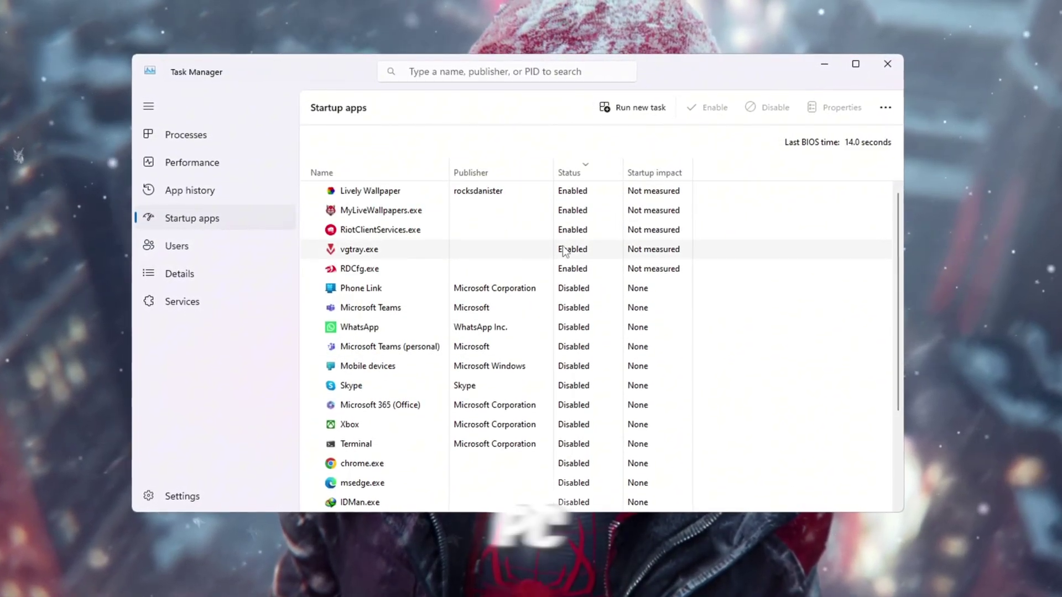
# Bring up startup options for the Lively Wallpaper and RiotClientServices entries.
pyautogui.rightClick(590, 196)
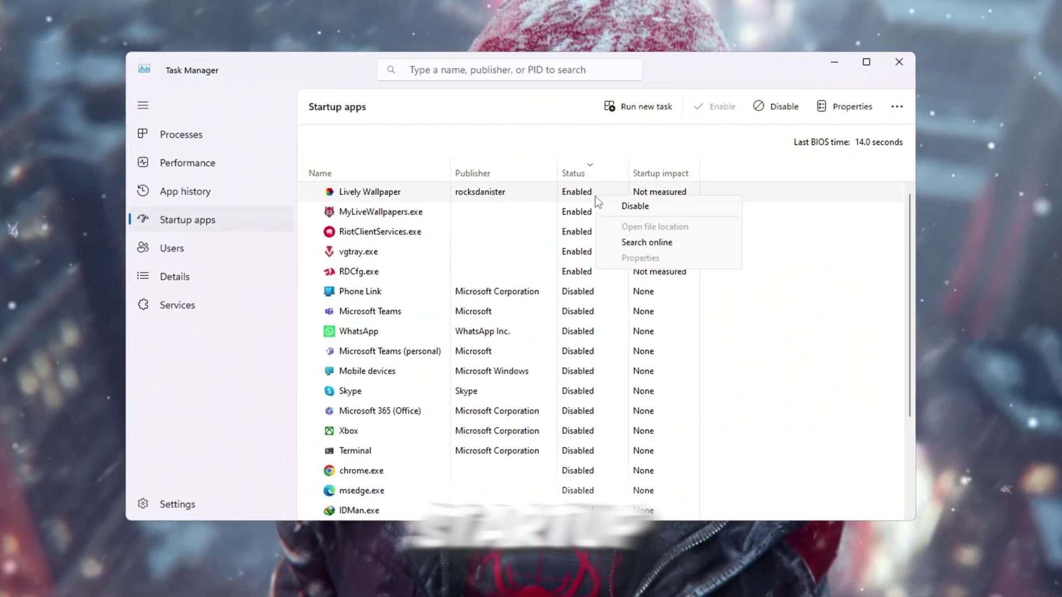
pyautogui.click(425, 219)
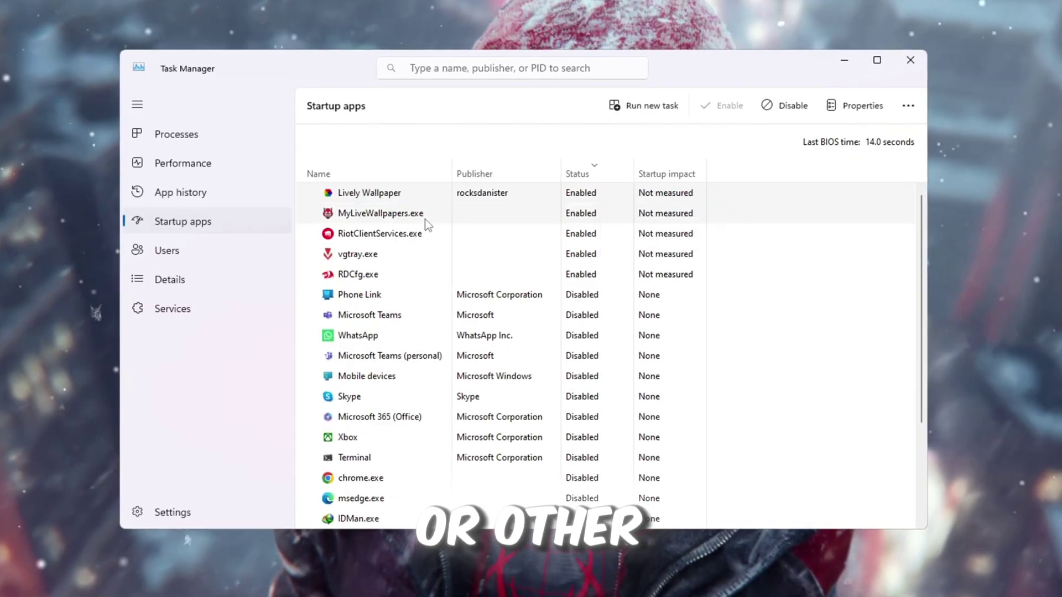
pyautogui.scroll(-3, 425, 219)
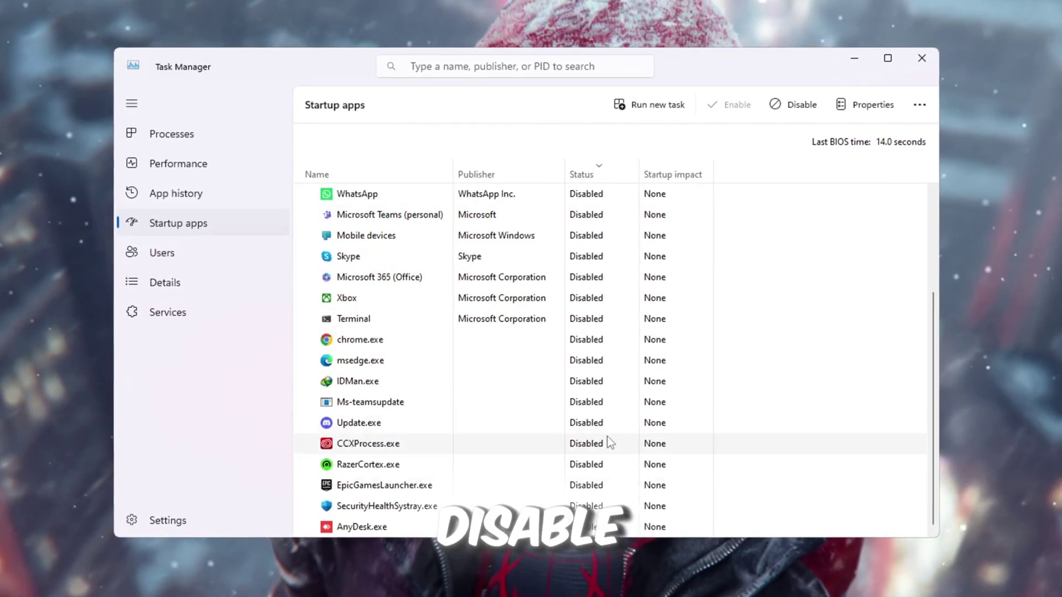
pyautogui.scroll(3, 493, 427)
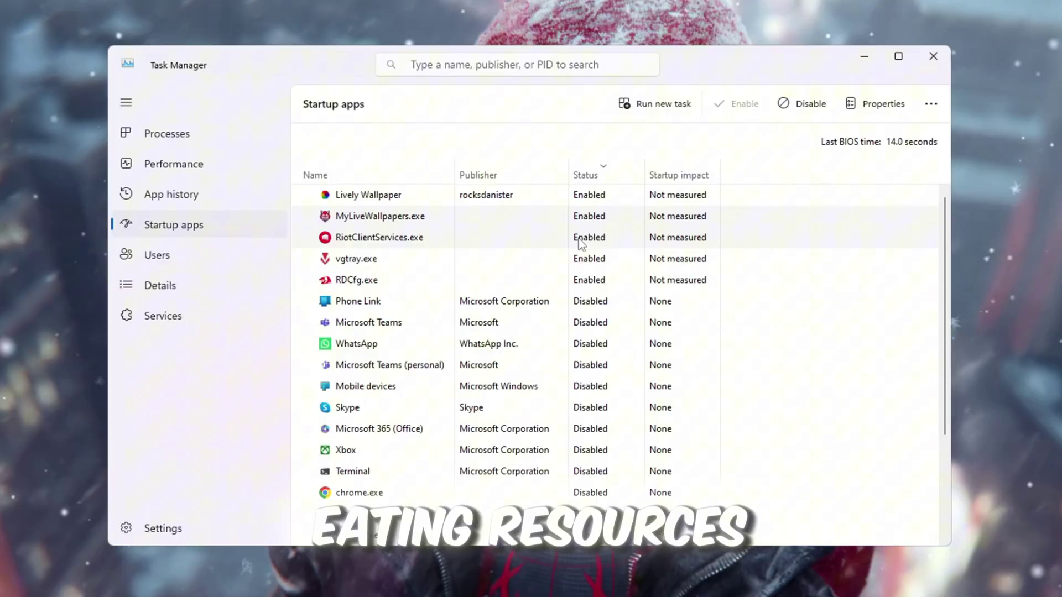
pyautogui.rightClick(577, 237)
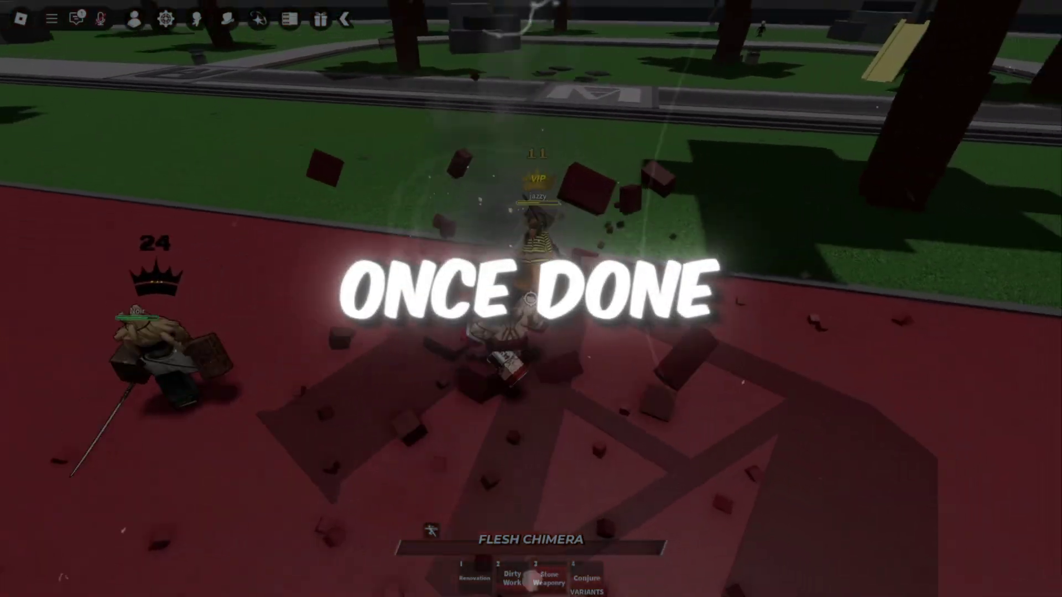